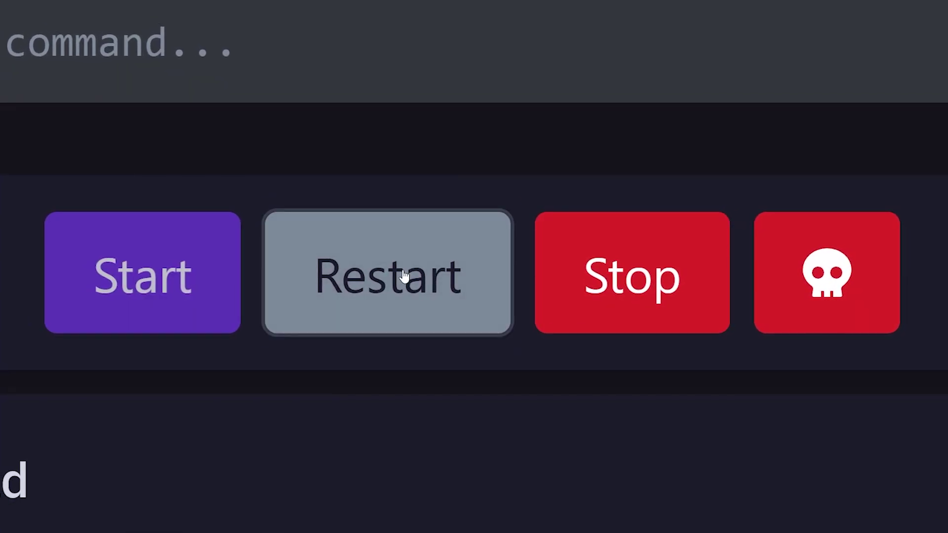
Restart the server from the control panel's power controls so the new plugin loads.
click(404, 277)
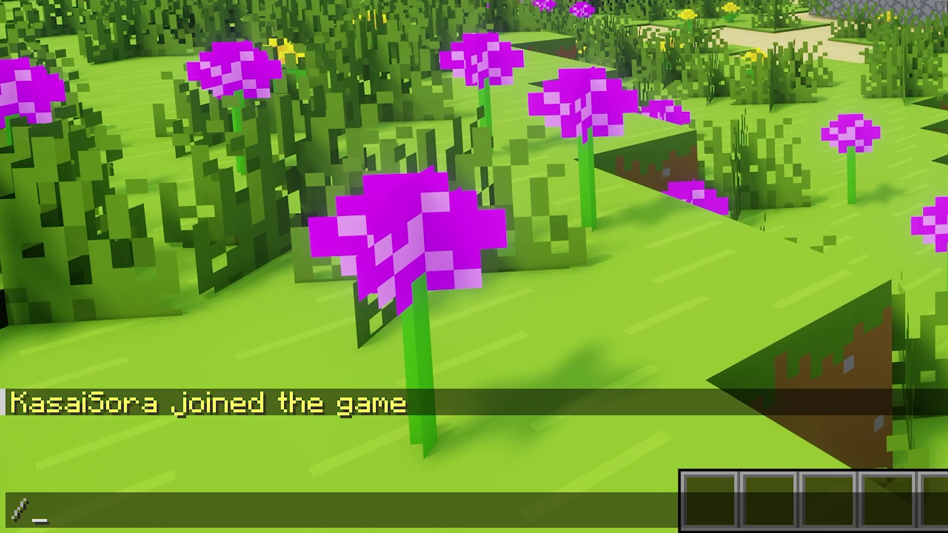
Run /zm open zmenu:basic_inventory and look over the Basics Inventory items.
text(zm )
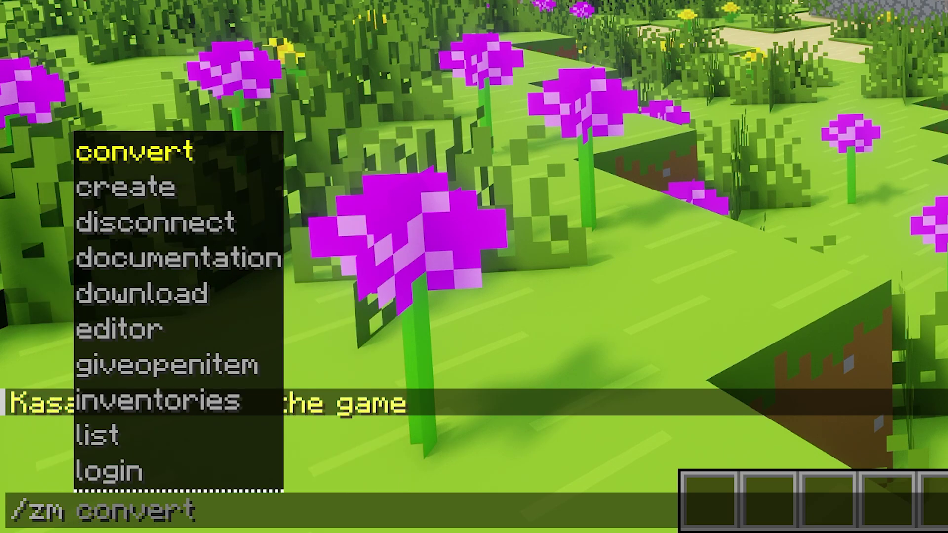
text(open)
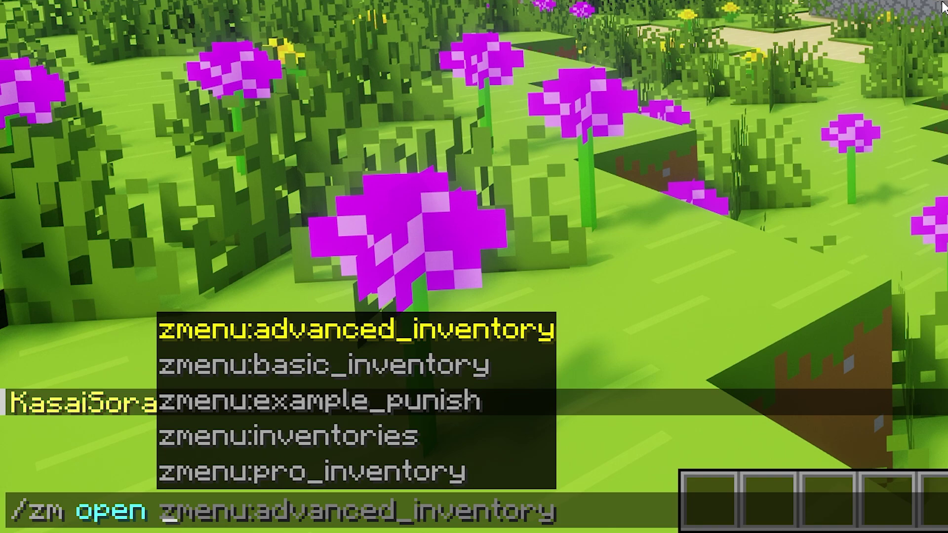
key(Tab)
key(Tab)
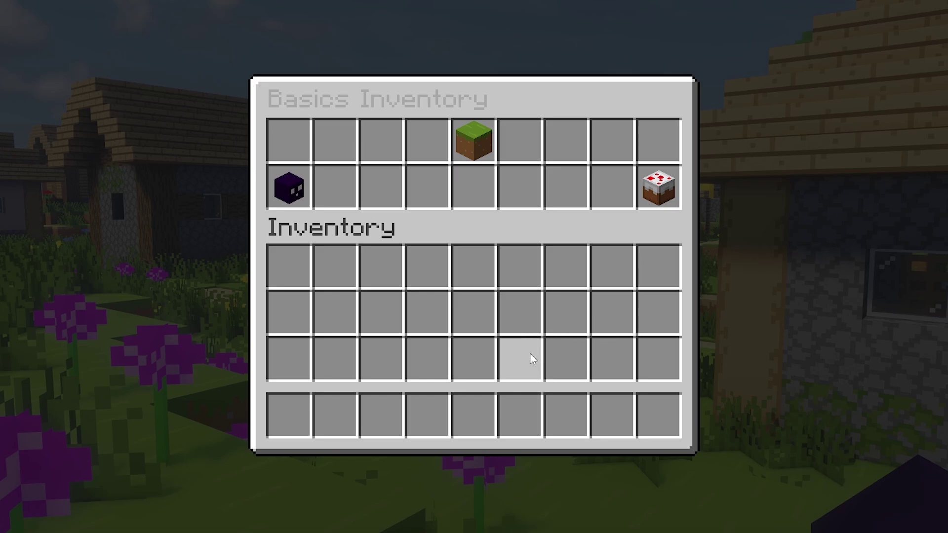
mouse_move(295, 200)
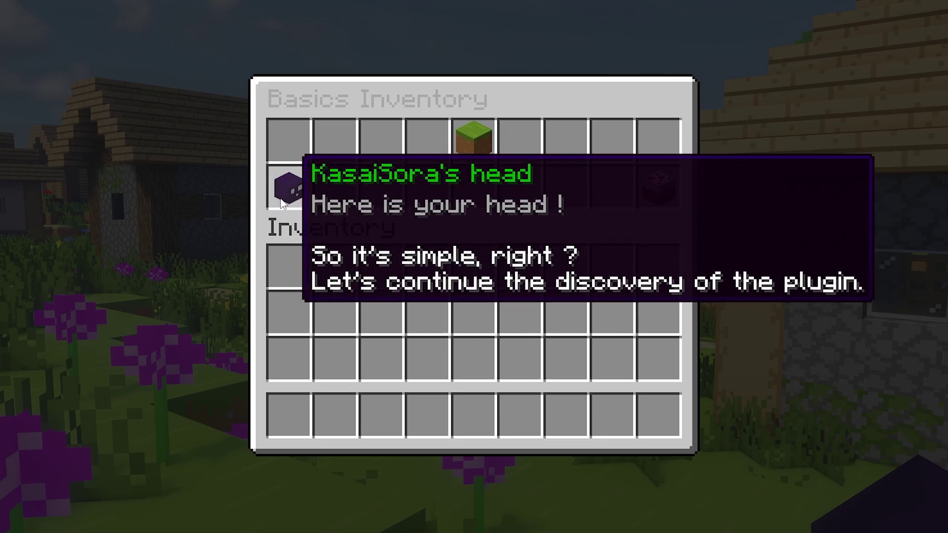
mouse_move(484, 158)
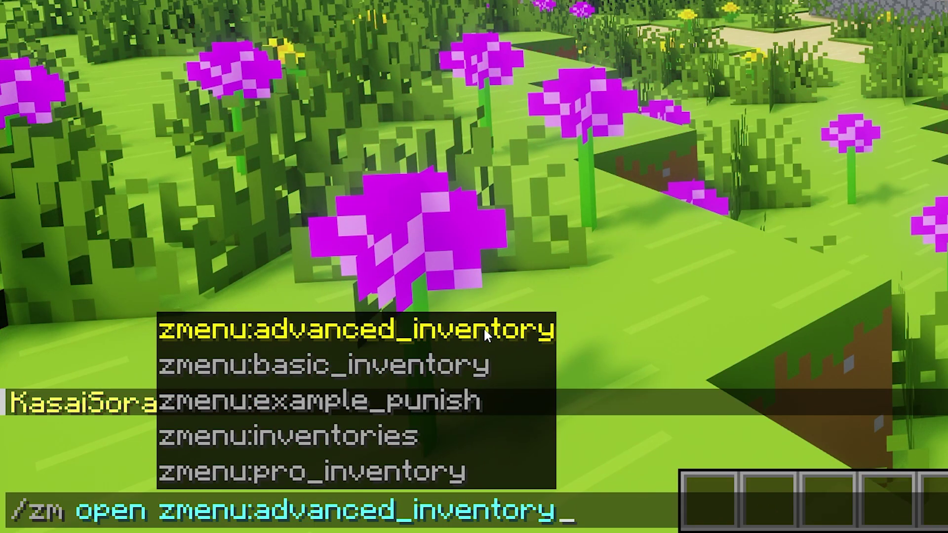
Open zmenu:advanced_inventory, flip between its two pages, and follow the compass to the basic inventory.
key(Return)
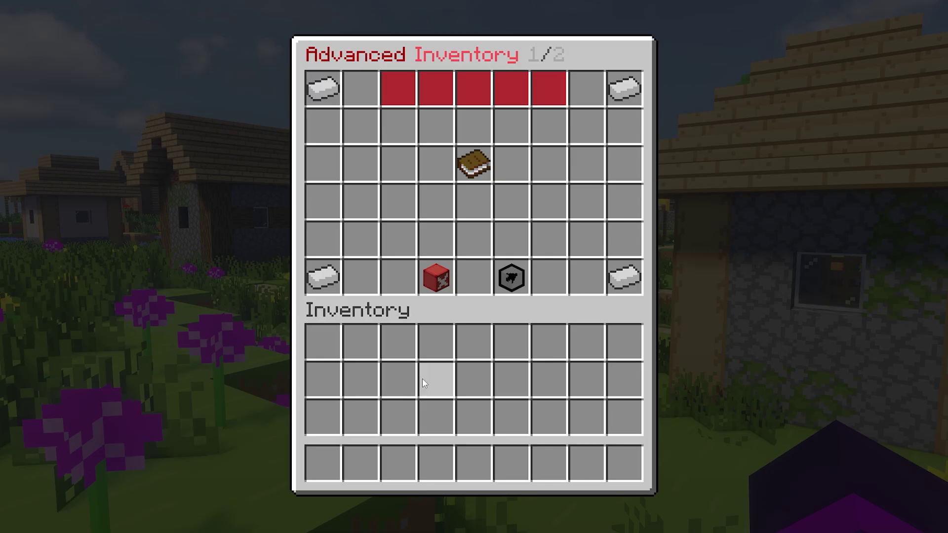
click(512, 284)
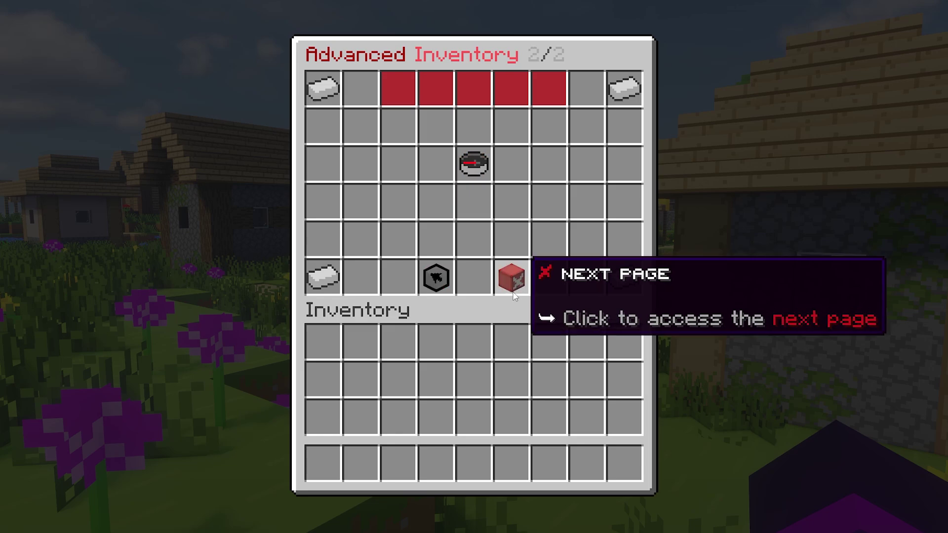
click(436, 276)
click(512, 277)
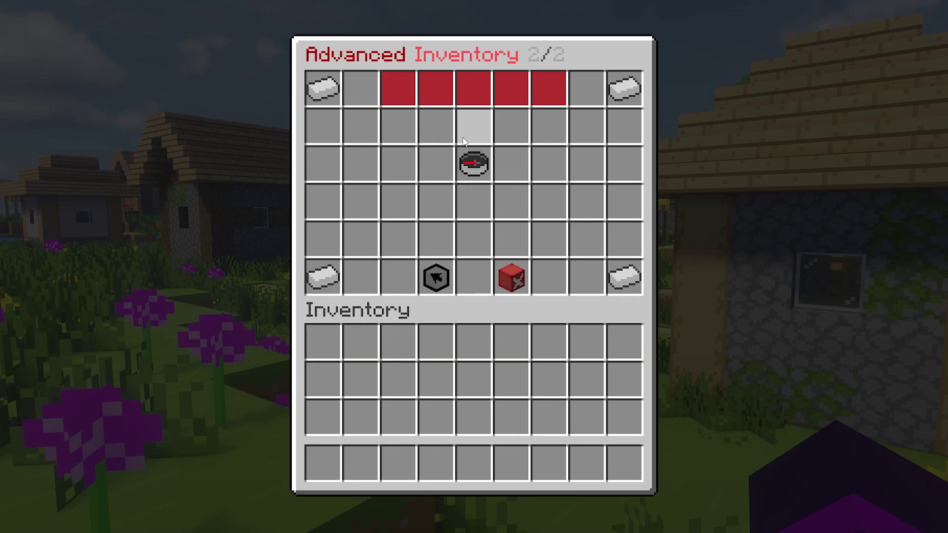
click(468, 163)
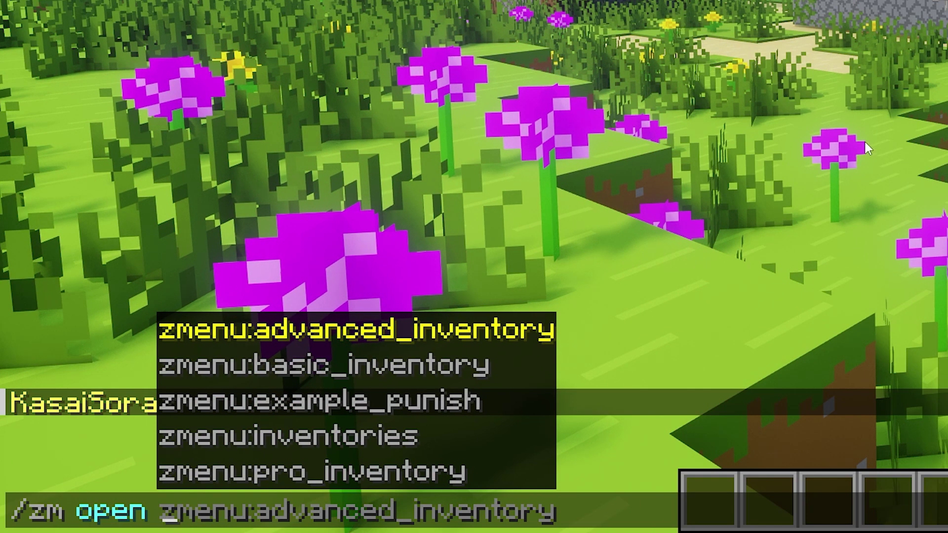
Open the example punish menu, run /punish on a player with reason cheat, and pick a ban duration.
click(427, 406)
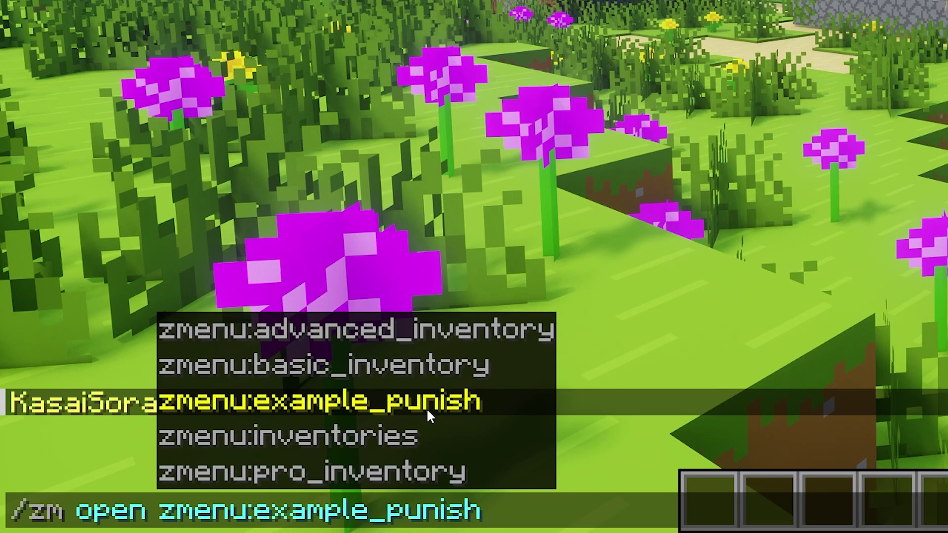
key(Return)
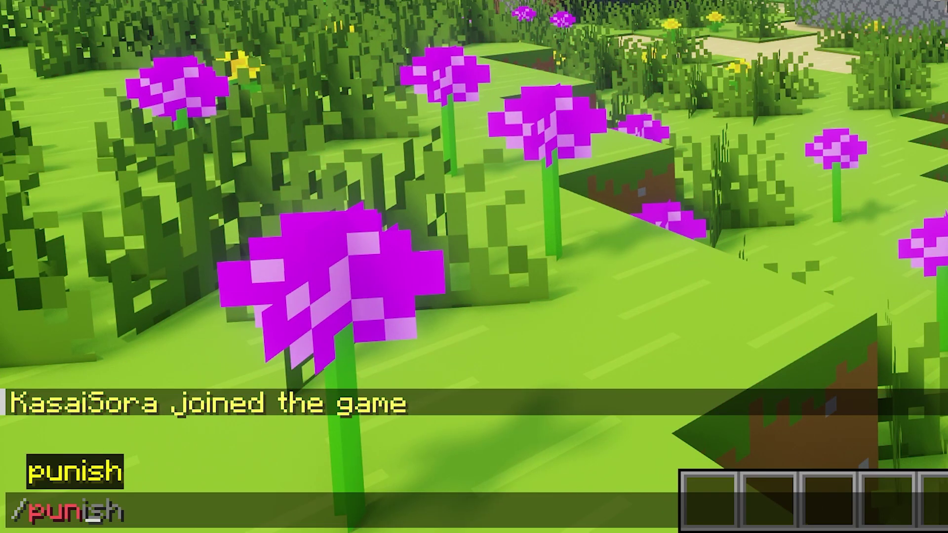
key(Tab)
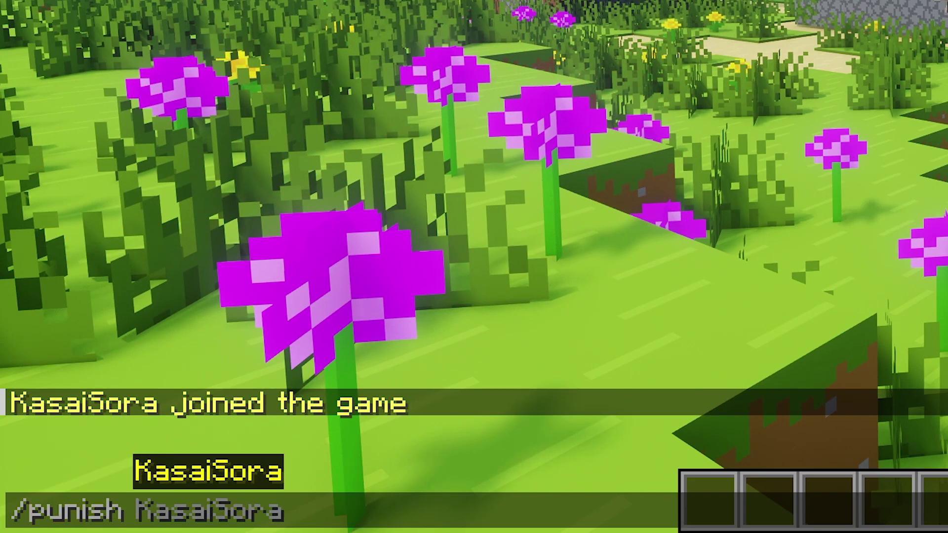
text(k)
key(Tab)
key(Tab)
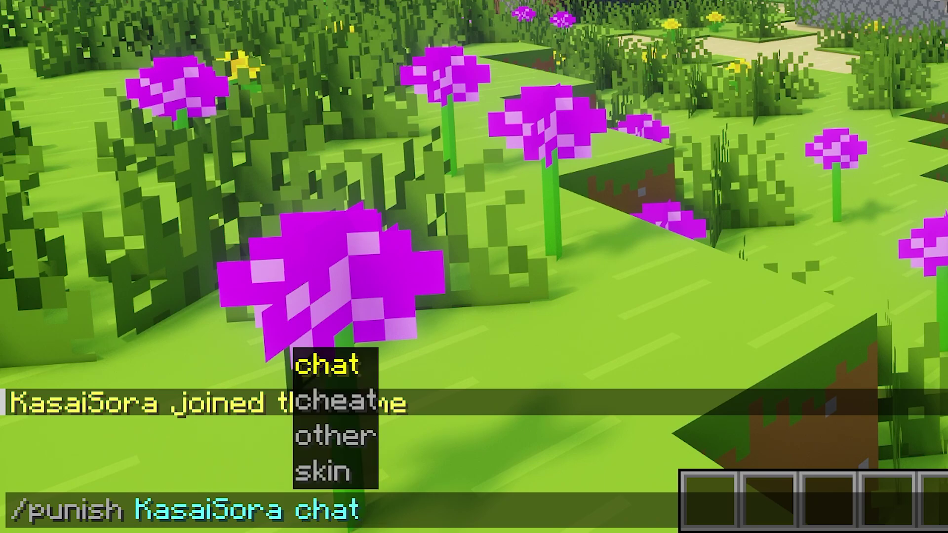
key(Tab)
key(Return)
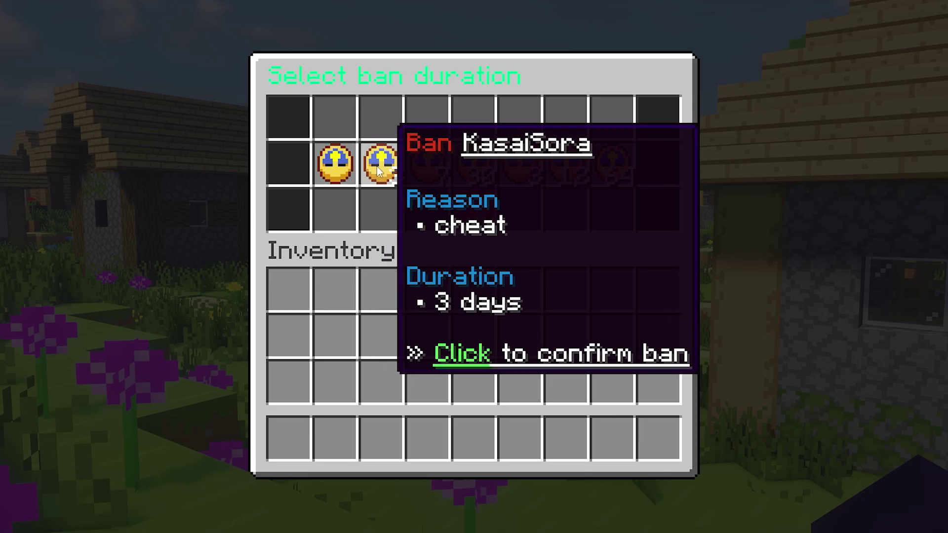
click(378, 172)
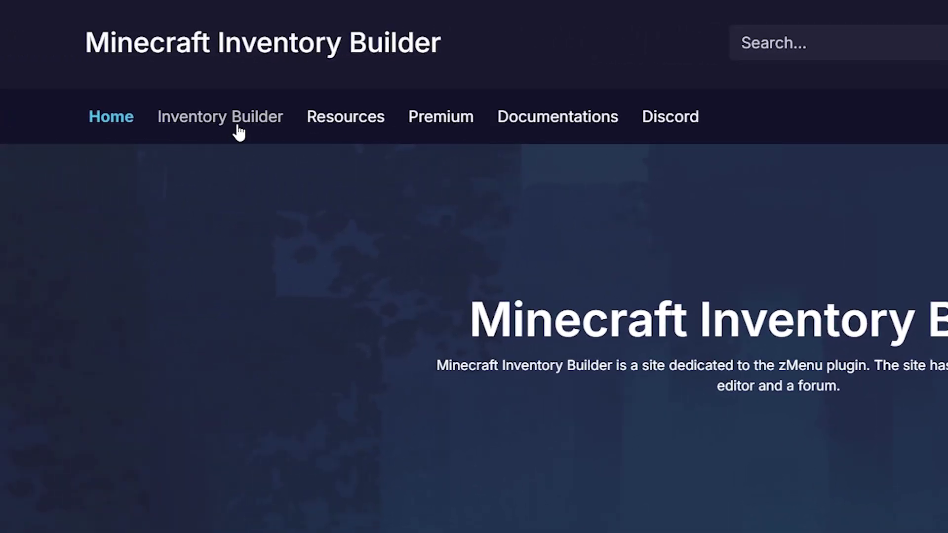
On the Inventory Builder page, create and open a folder named Subscribe.
click(238, 129)
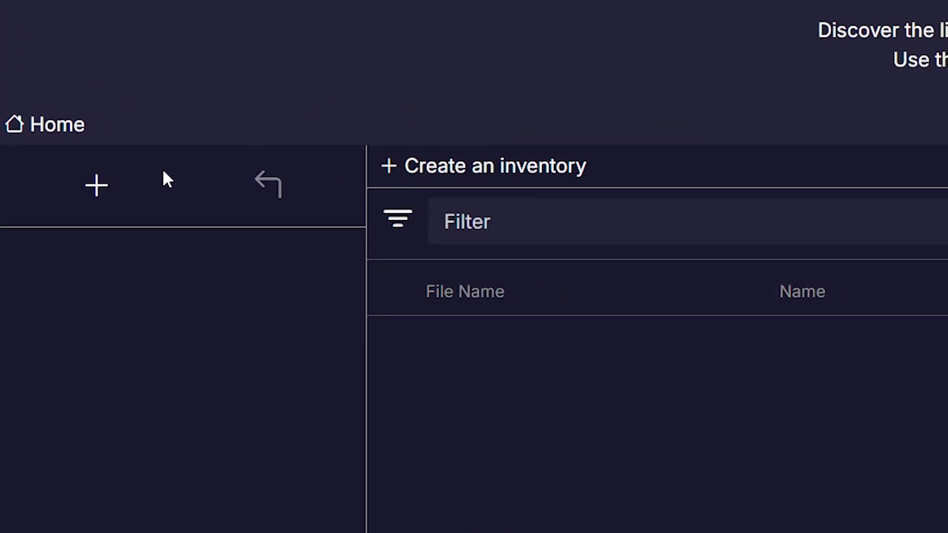
click(96, 186)
text(Subscribe)
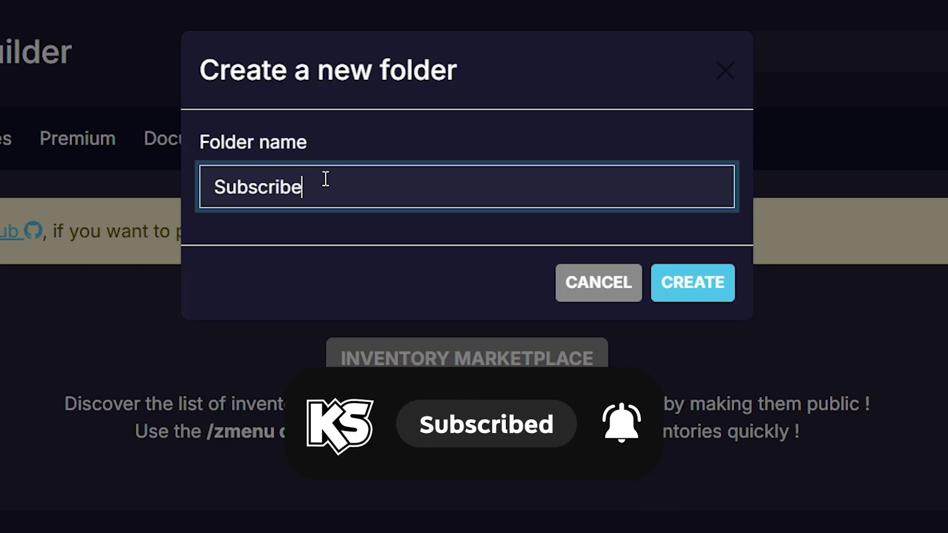
key(Return)
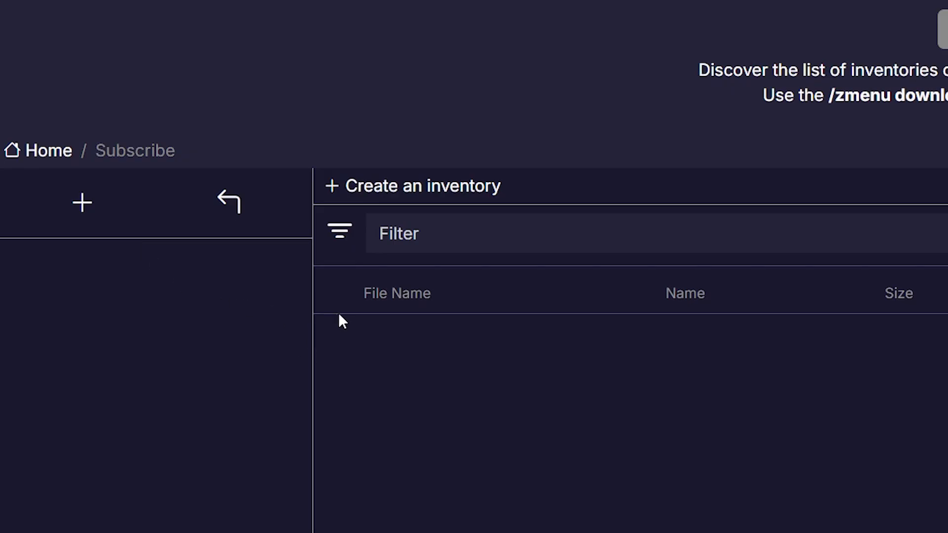
Start a new inventory with file name subscribe and the red bold Subscribe display name.
click(357, 189)
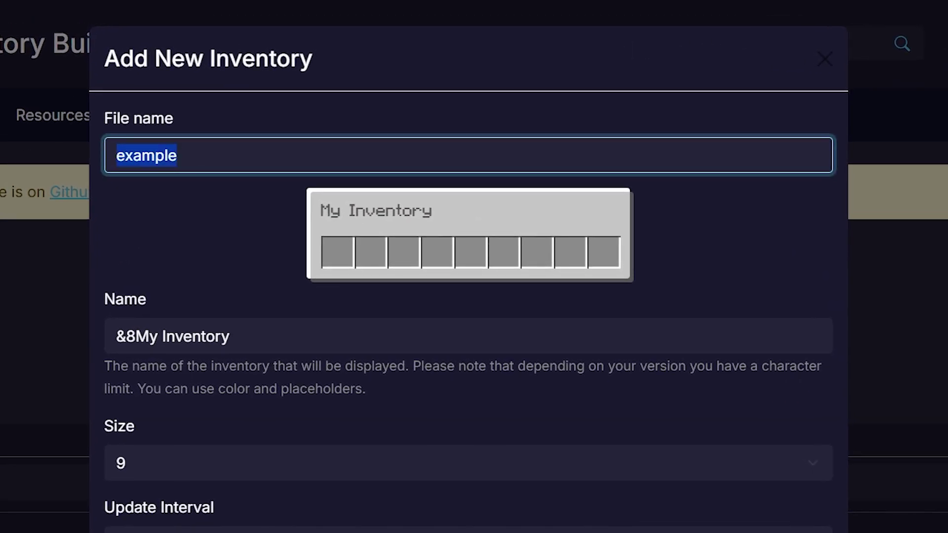
text(subscribe)
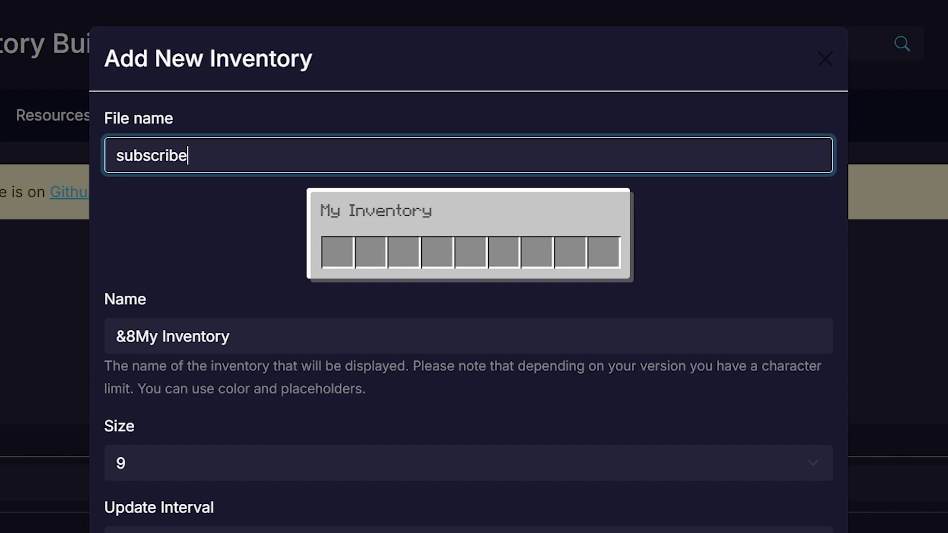
click(247, 355)
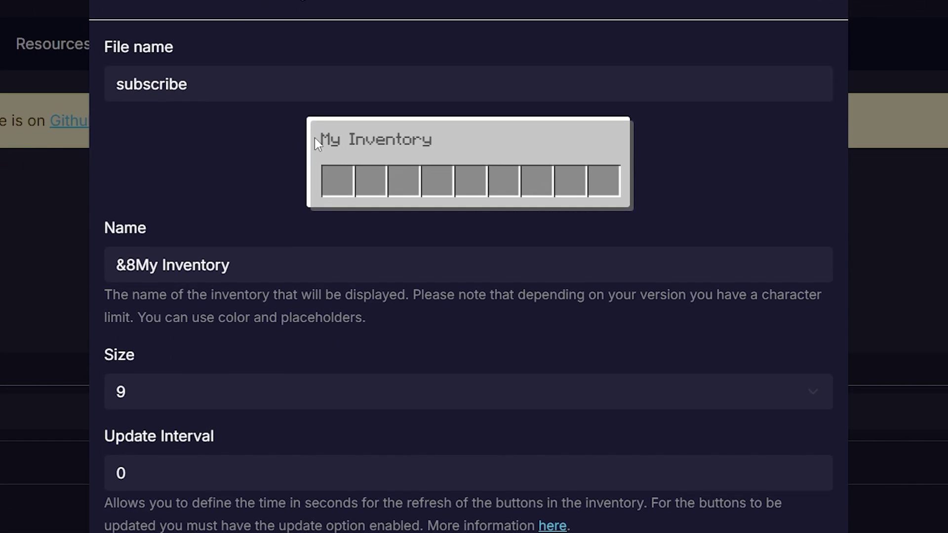
drag(315, 137, 448, 137)
click(448, 137)
triple_click(348, 252)
text(&c&lSubscribe)
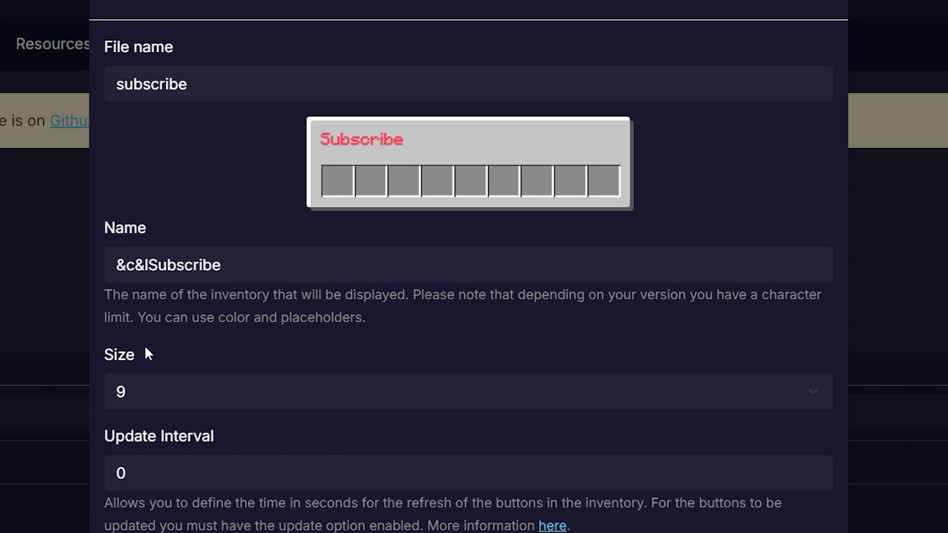
scroll(126, 327, down, 1)
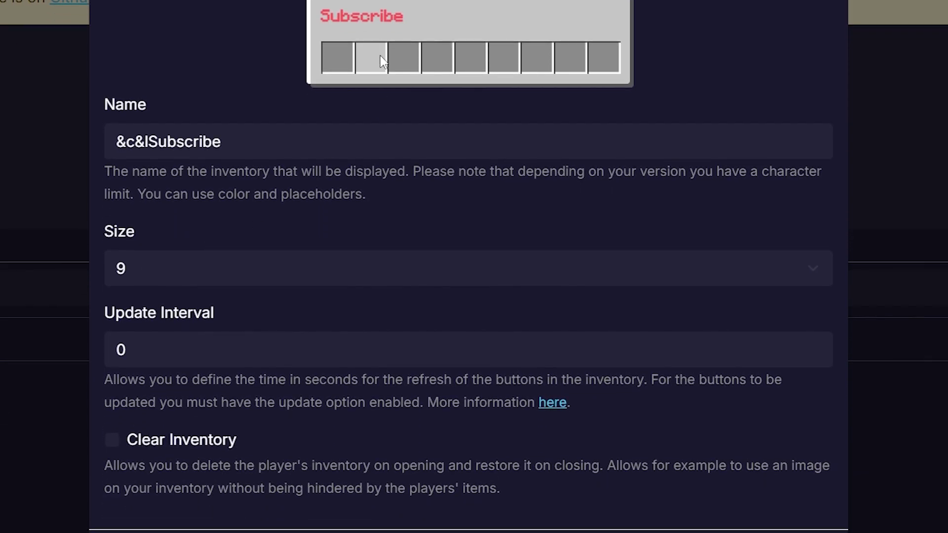
Set the inventory size to 27 slots after trying 18 and 54.
click(163, 269)
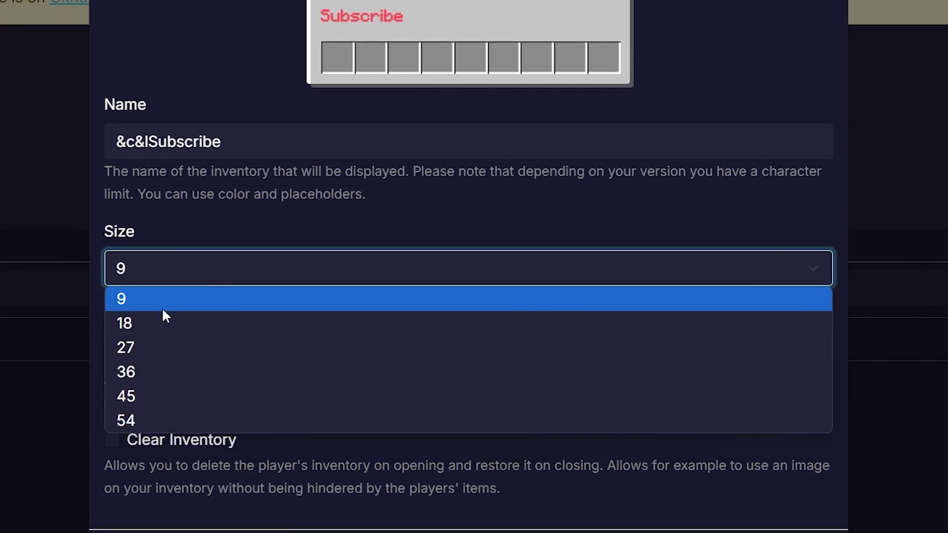
click(161, 321)
click(159, 308)
click(148, 452)
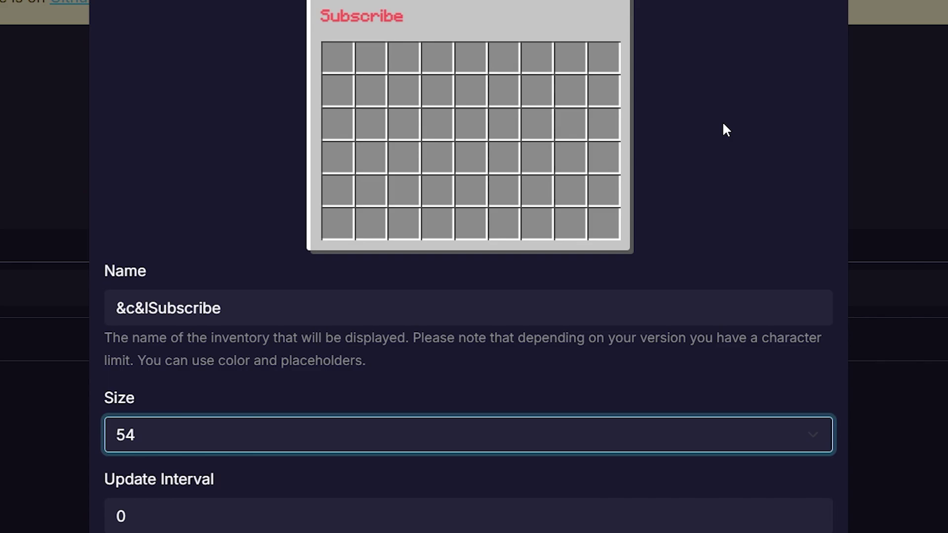
click(394, 439)
click(565, 343)
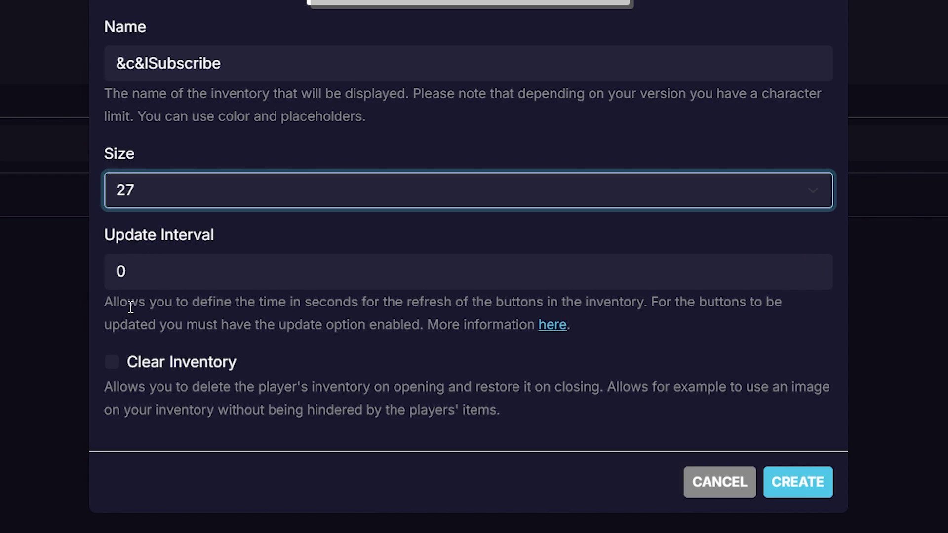
Set the update interval to 10 seconds.
drag(127, 301, 648, 297)
click(329, 306)
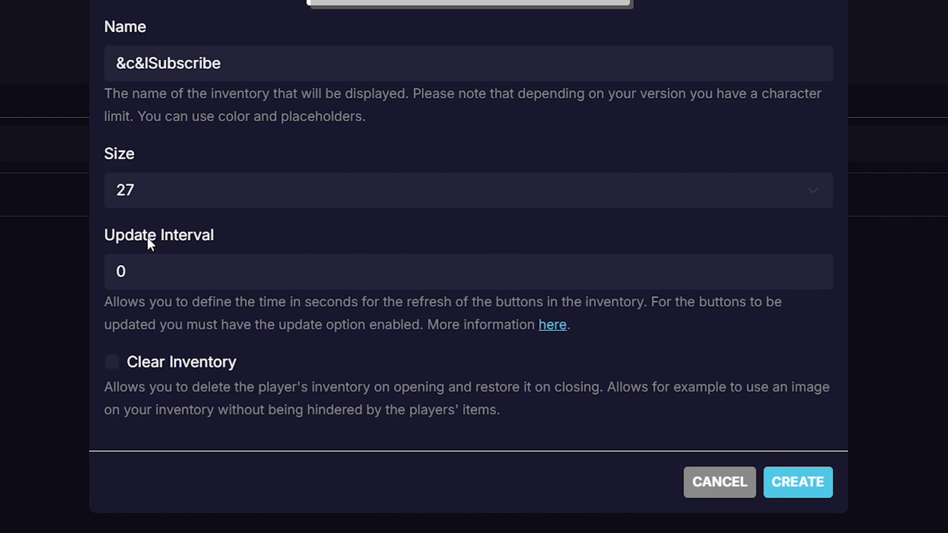
click(185, 274)
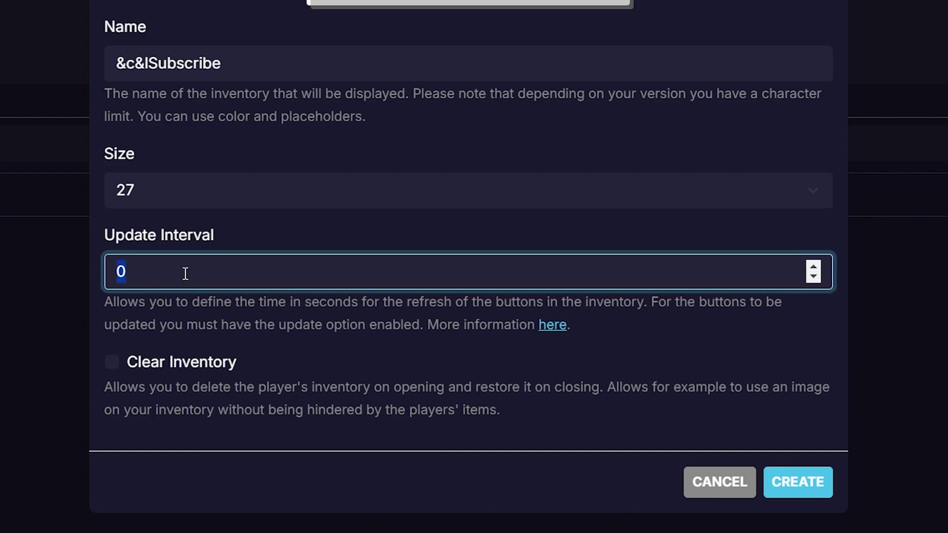
drag(170, 272, 54, 278)
text(10)
click(310, 364)
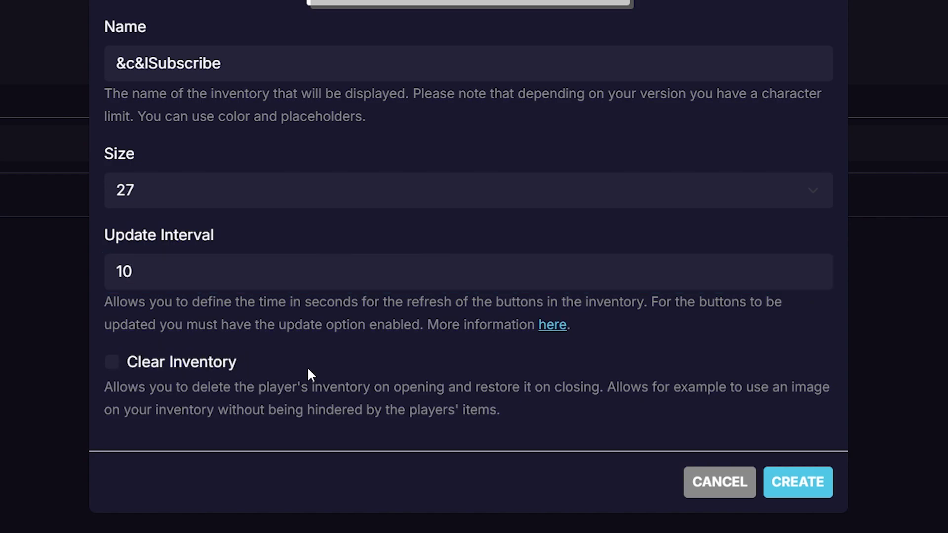
Review the clear-inventory explanation and create the Subscribe inventory.
drag(164, 388, 467, 389)
click(460, 388)
drag(607, 389, 792, 395)
click(583, 384)
drag(147, 410, 511, 419)
click(305, 382)
click(802, 483)
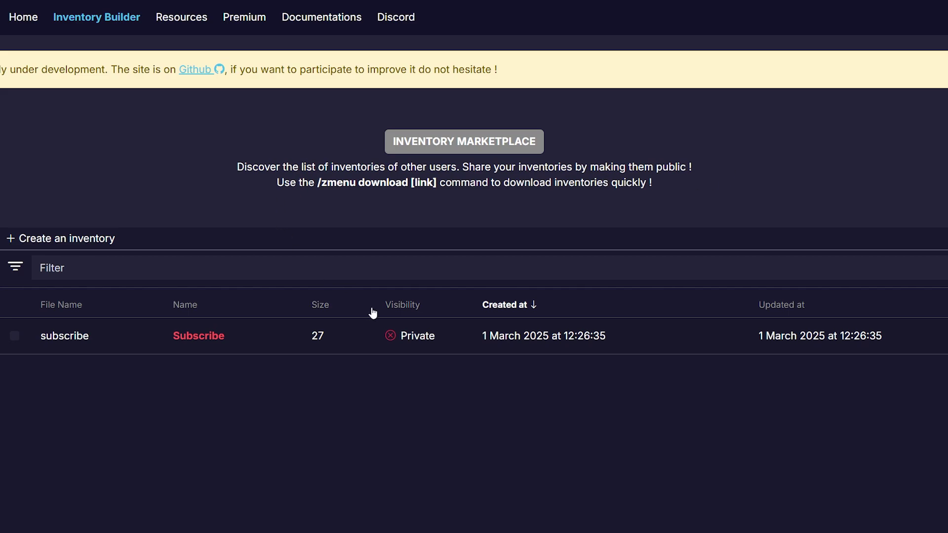
mouse_move(396, 341)
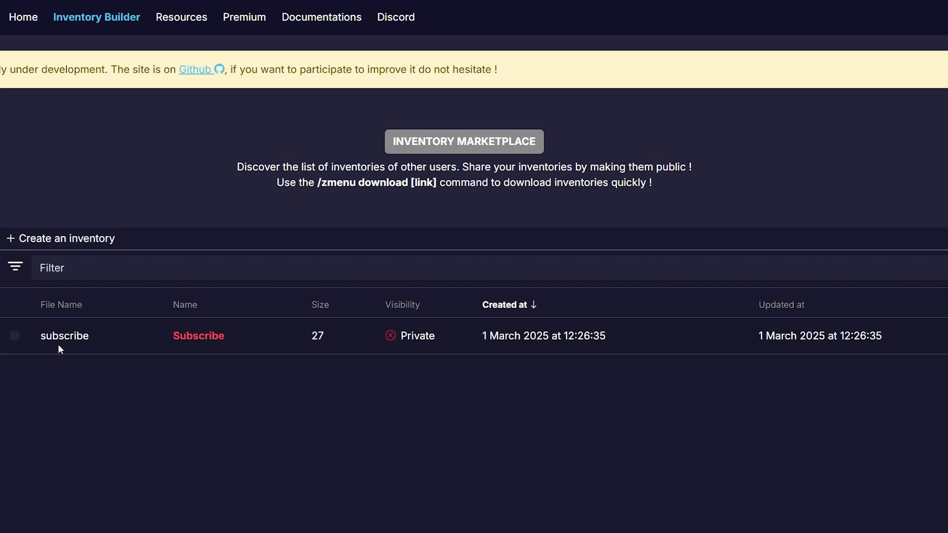
click(401, 336)
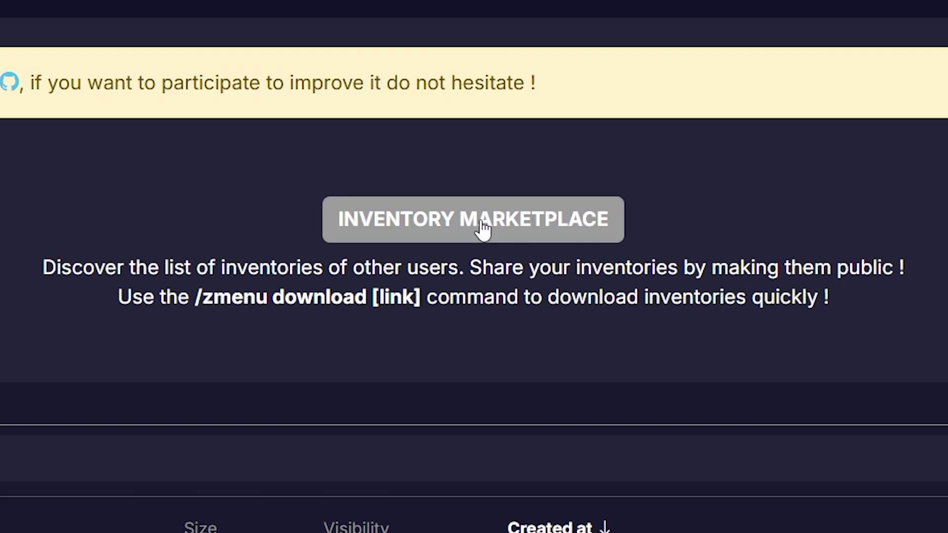
click(483, 229)
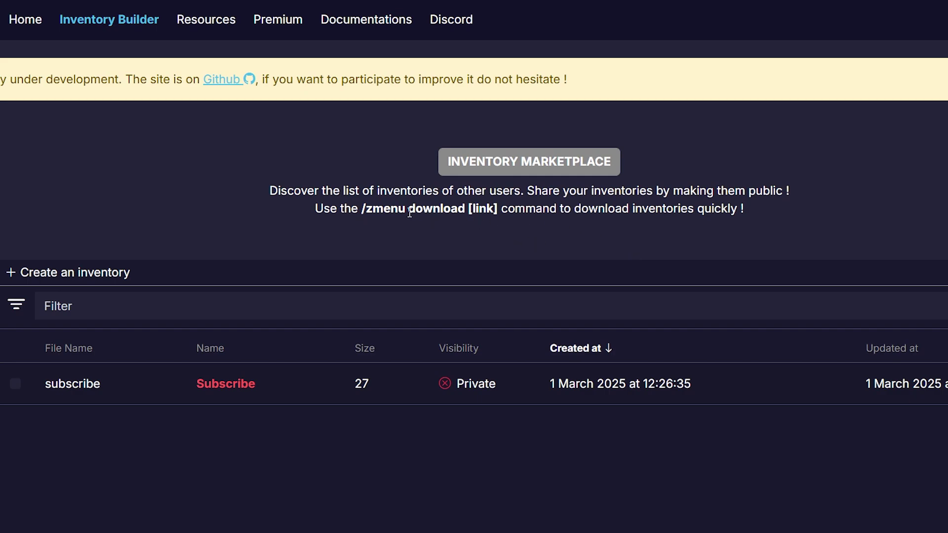
drag(358, 207, 498, 208)
click(499, 209)
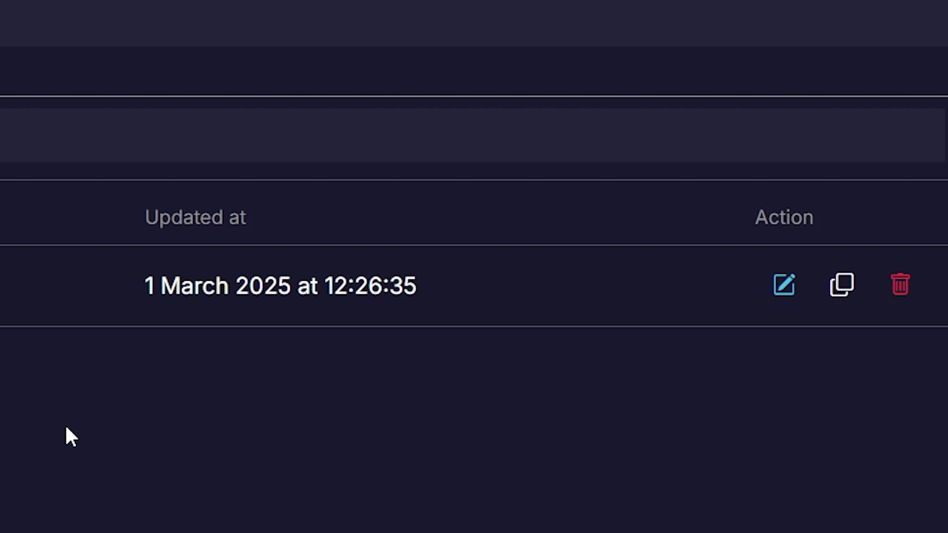
Edit the Subscribe inventory and drag a Diamond from the item palette into slot 11.
click(777, 285)
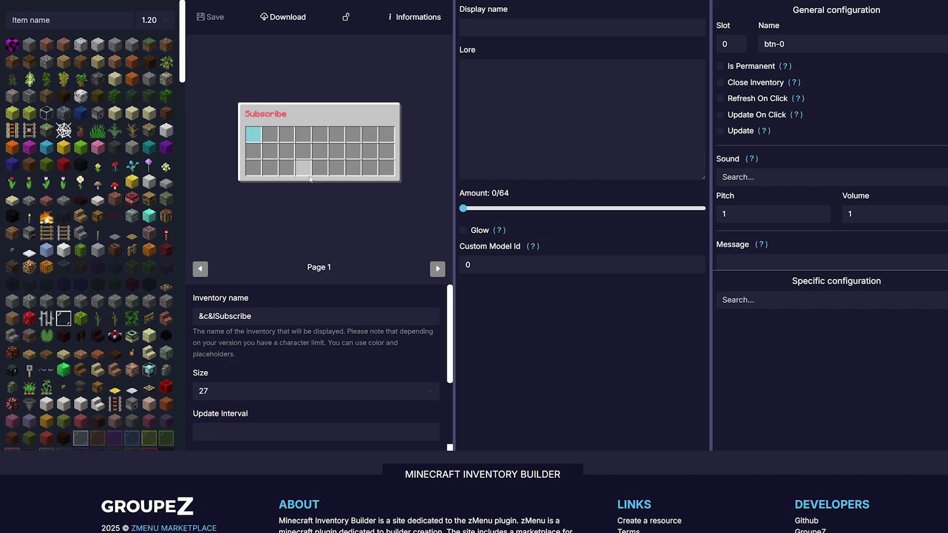
drag(181, 47, 181, 83)
scroll(96, 214, down, 6)
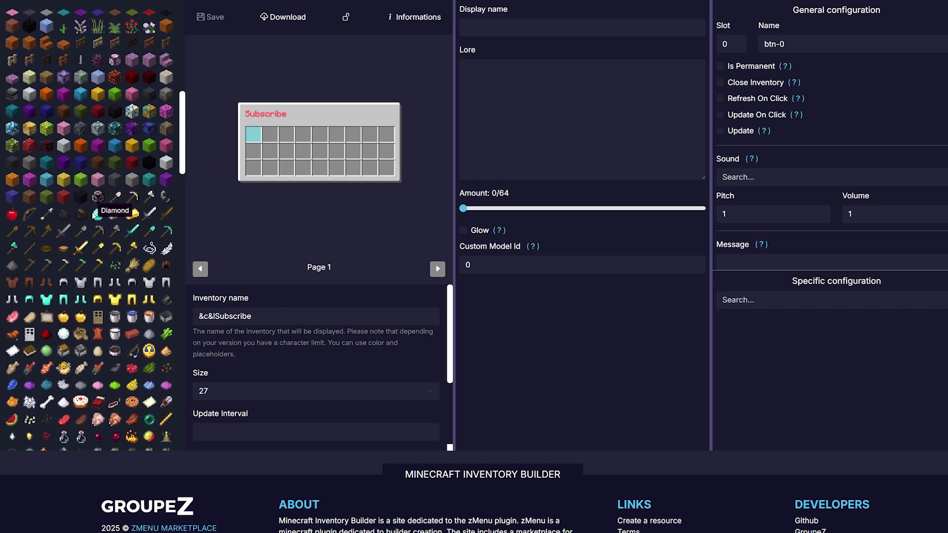
drag(97, 219, 286, 150)
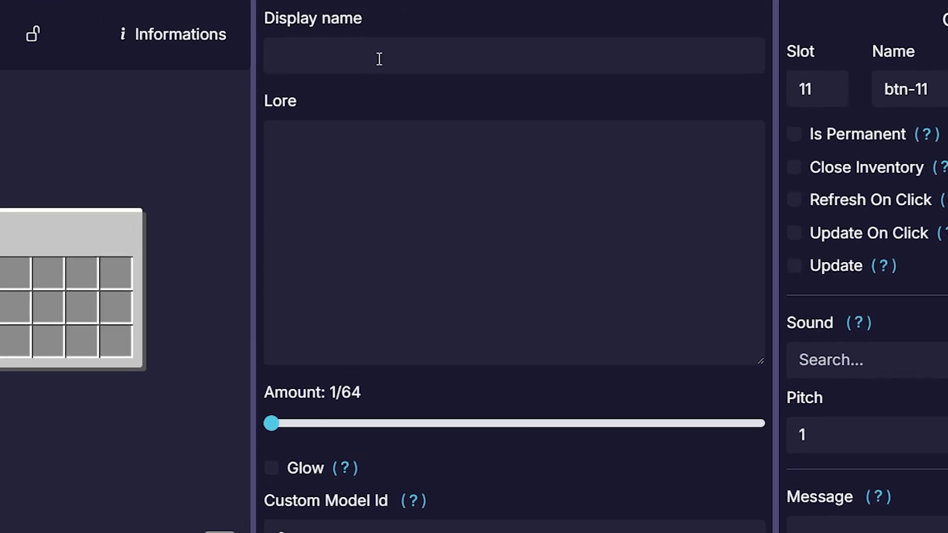
Name the diamond button '&6Get a Diamond'.
click(516, 29)
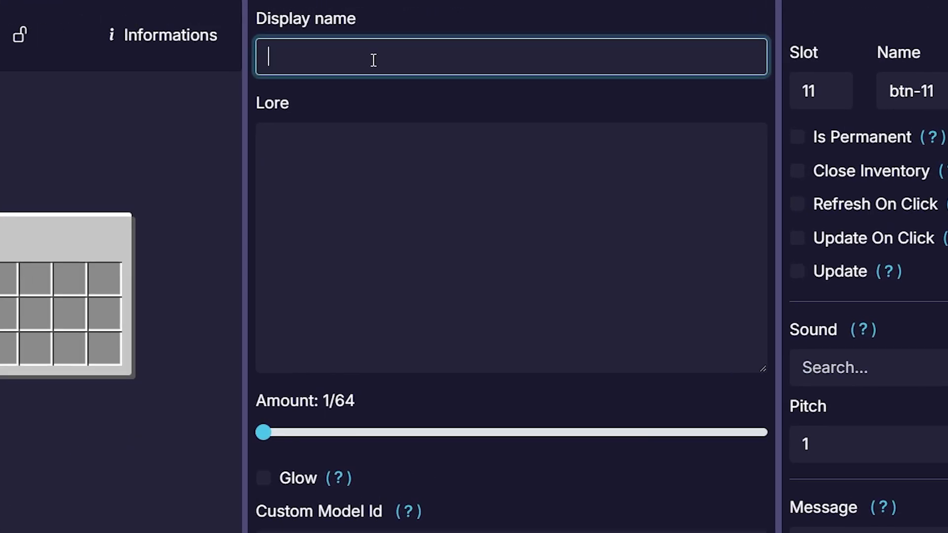
text(Get a Diamond)
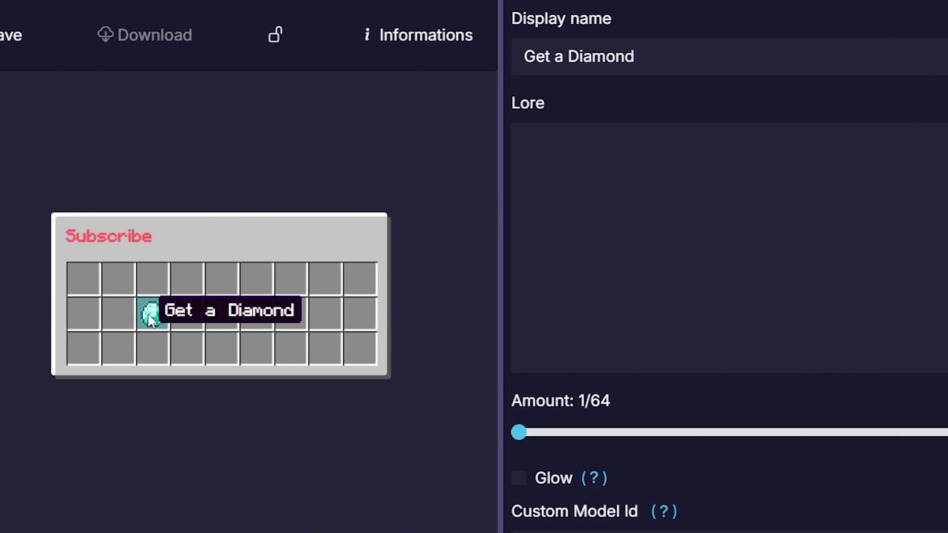
click(531, 49)
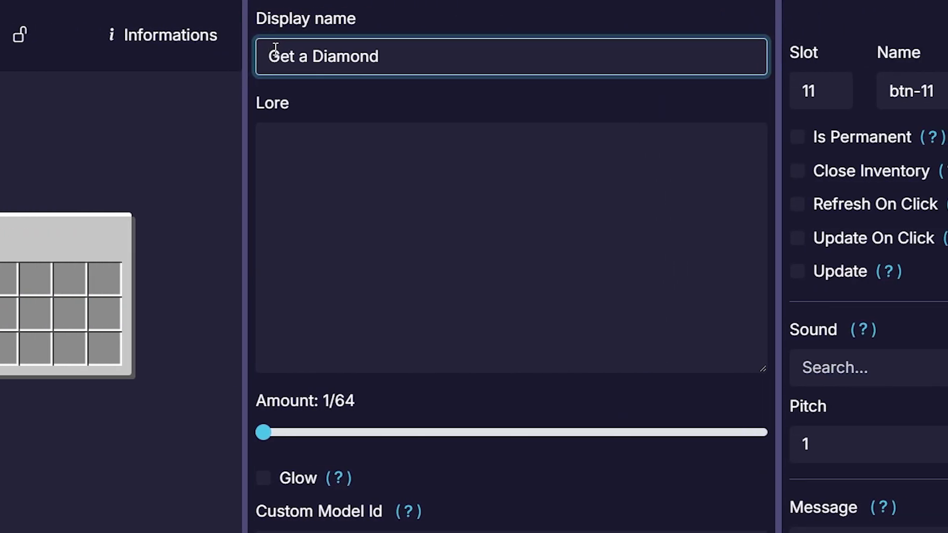
click(267, 50)
text(&6)
Write lore lines 'Click here to get a Diamond', 'And don't forget to Subscribe', plus a YouTube channel credit.
click(389, 209)
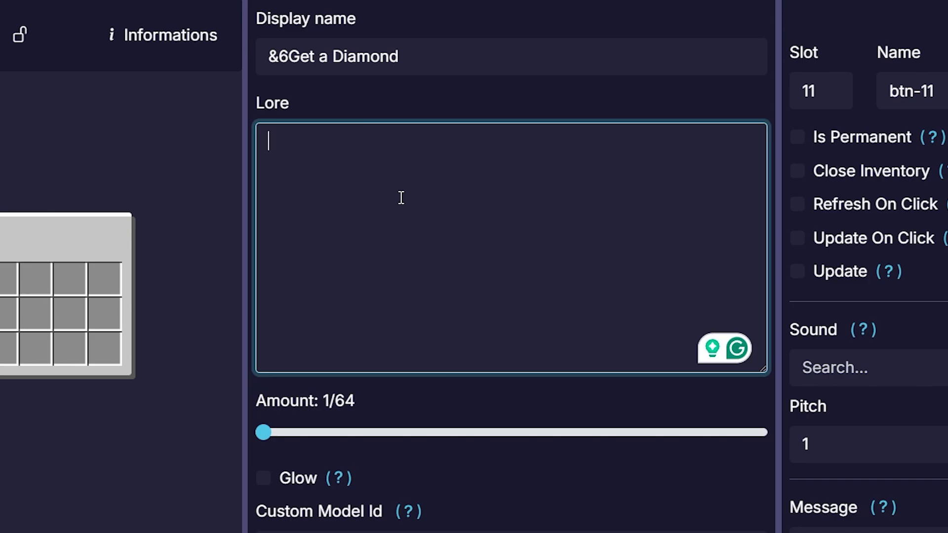
text(Ckuc)
key(BackSpace)
key(BackSpace)
key(BackSpace)
text(lick here to get a d)
key(BackSpace)
text(Diamond)
key(Return)
text(And don't forget to Subscribe)
key(Return)
text(to KasaiSora on YouTube)
Try a larger stack amount and glow, then revert to amount 1 without glow.
mouse_move(155, 323)
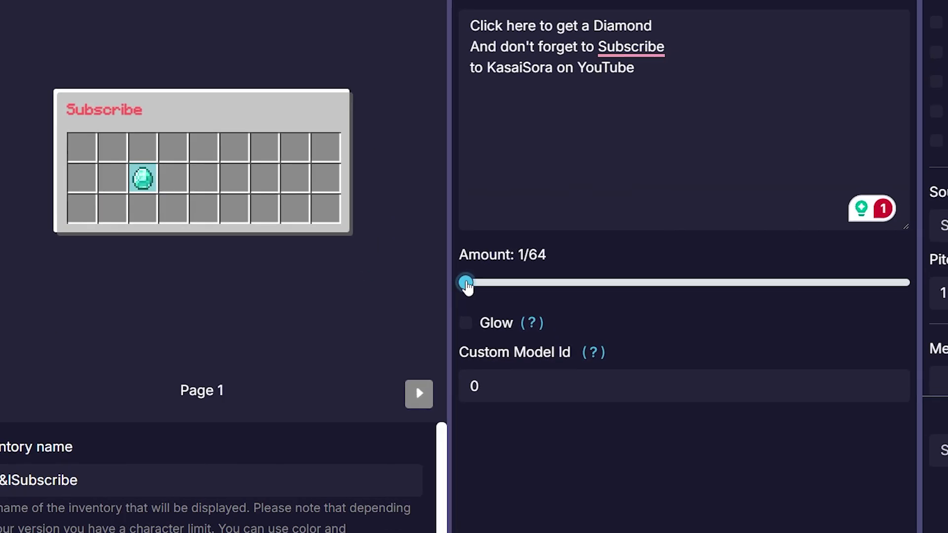
drag(525, 433, 549, 437)
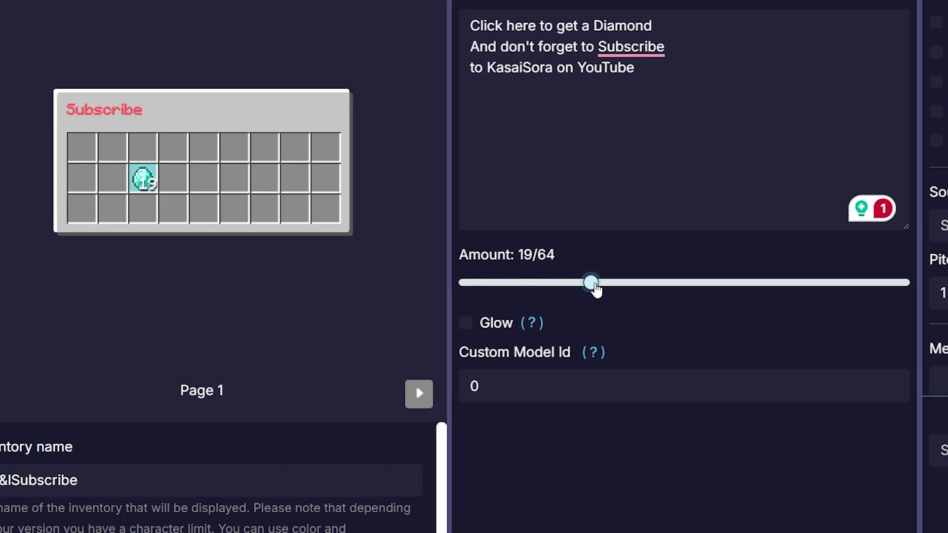
drag(600, 291, 465, 290)
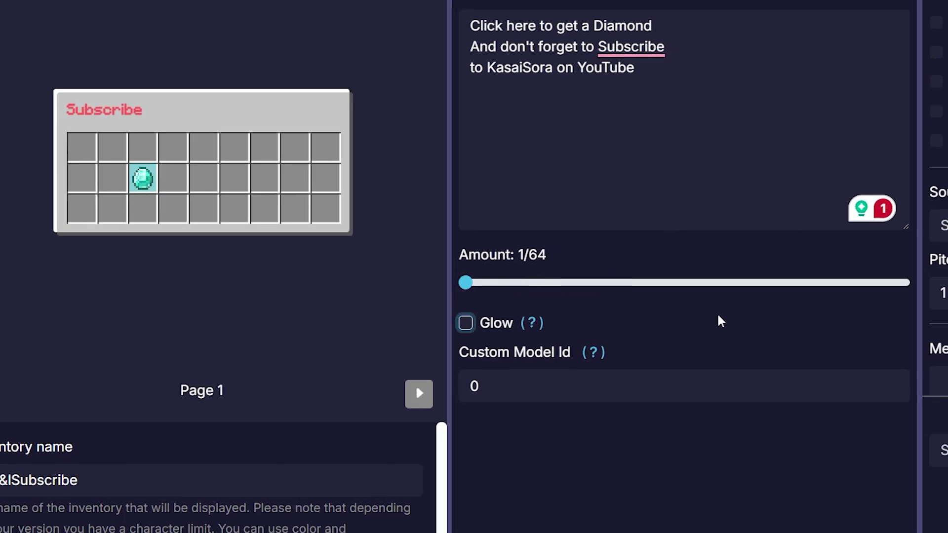
click(469, 318)
click(469, 319)
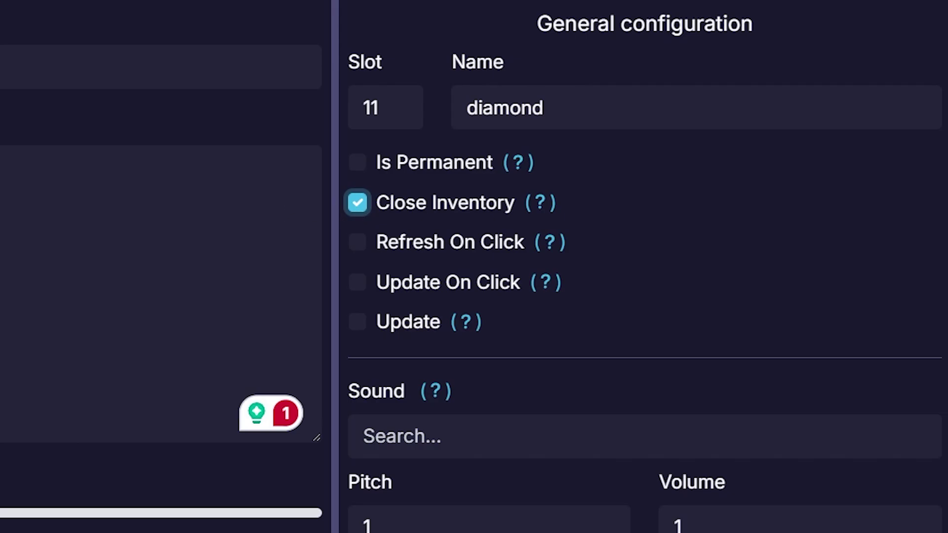
Set the button's click sound to BLOCK_SLIME_BLOCK_BREAK, checking pitch and volume.
scroll(591, 303, down, 5)
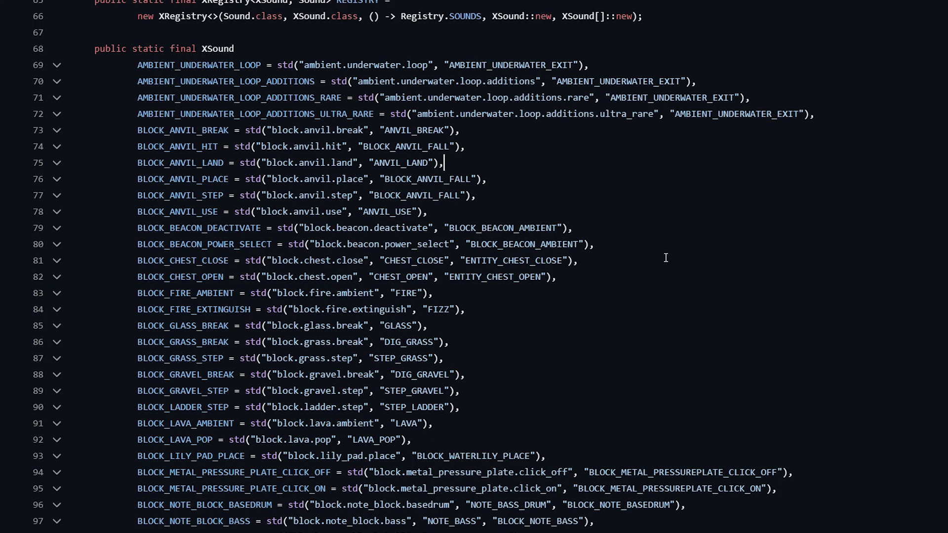
scroll(666, 257, down, 10)
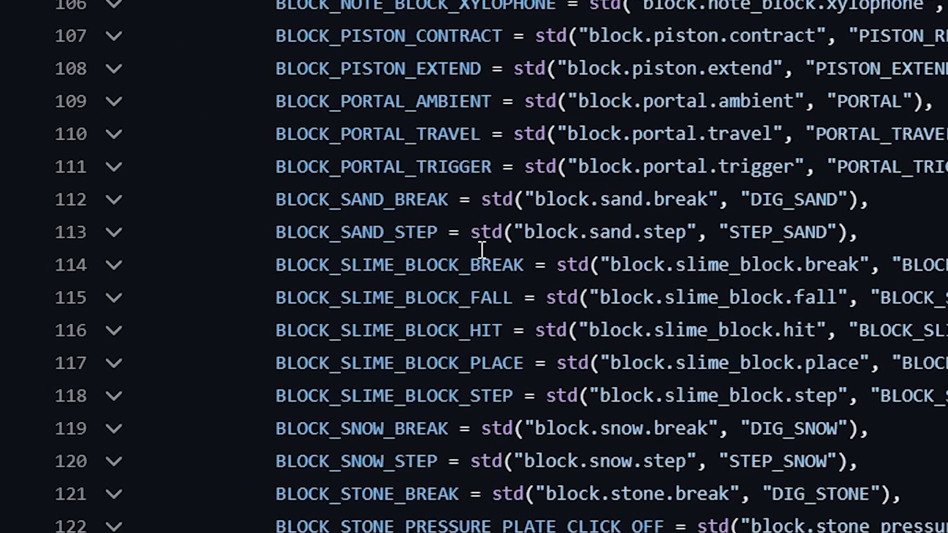
double_click(522, 256)
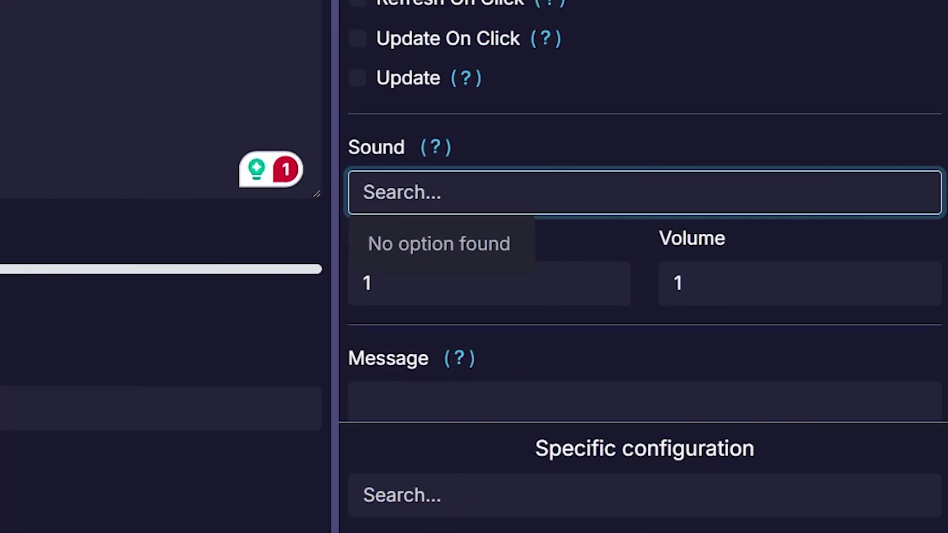
text(BLOCK_SLIME_BLOCK_BREAK)
key(Return)
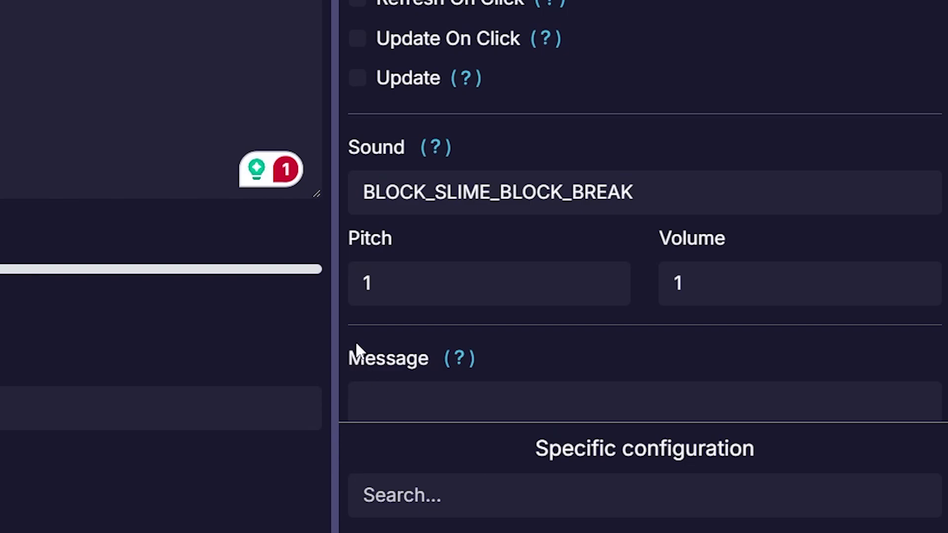
click(368, 282)
click(726, 281)
key(Tab)
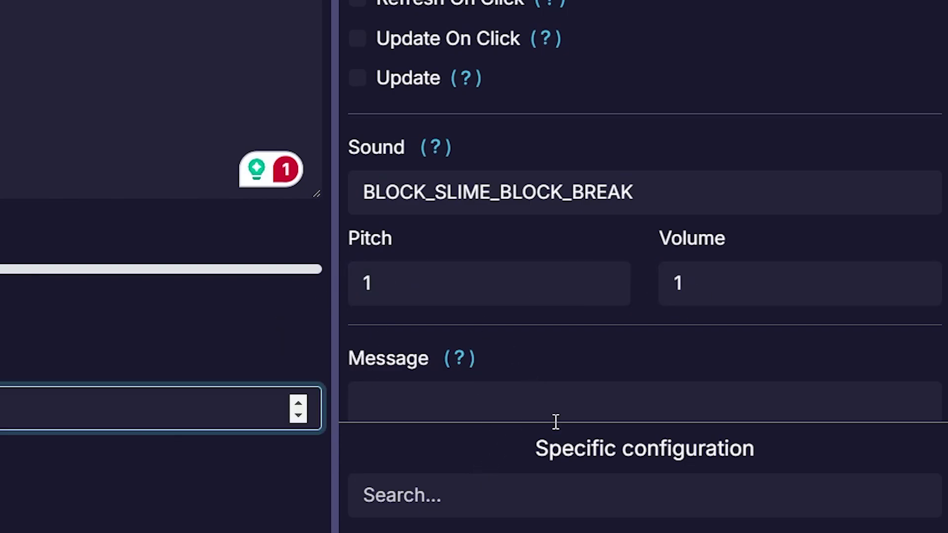
Set the click message to 'You just got a Diamond' and dismiss the button-type list.
scroll(552, 390, down, 3)
click(407, 252)
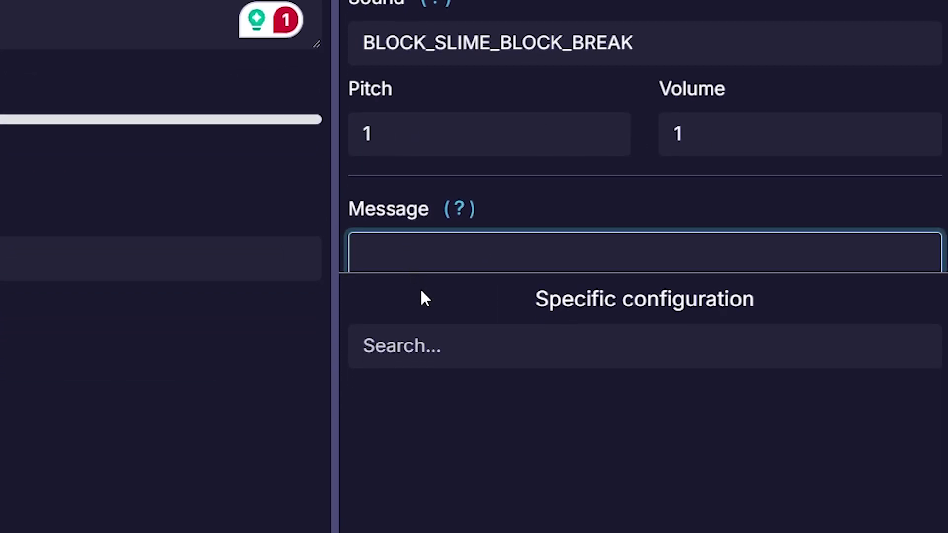
text(You just got a Diamond)
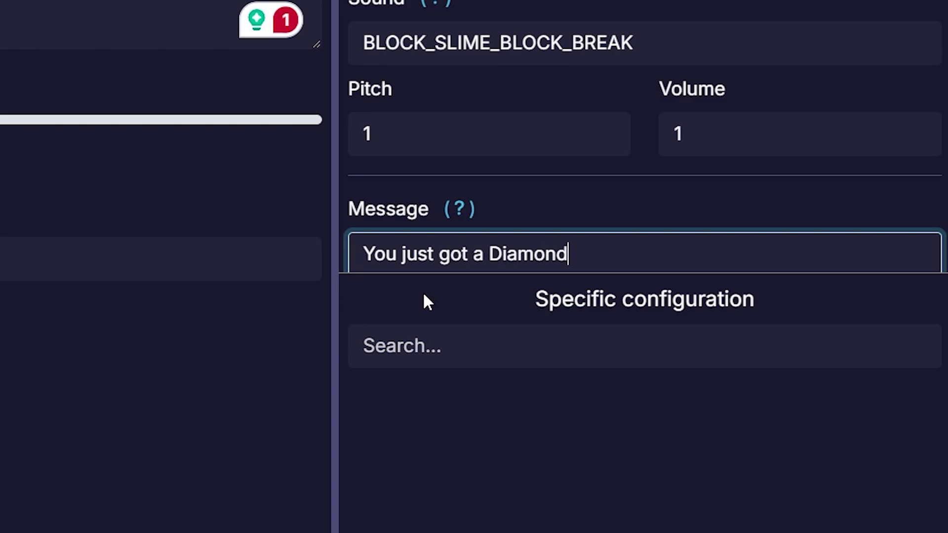
click(425, 301)
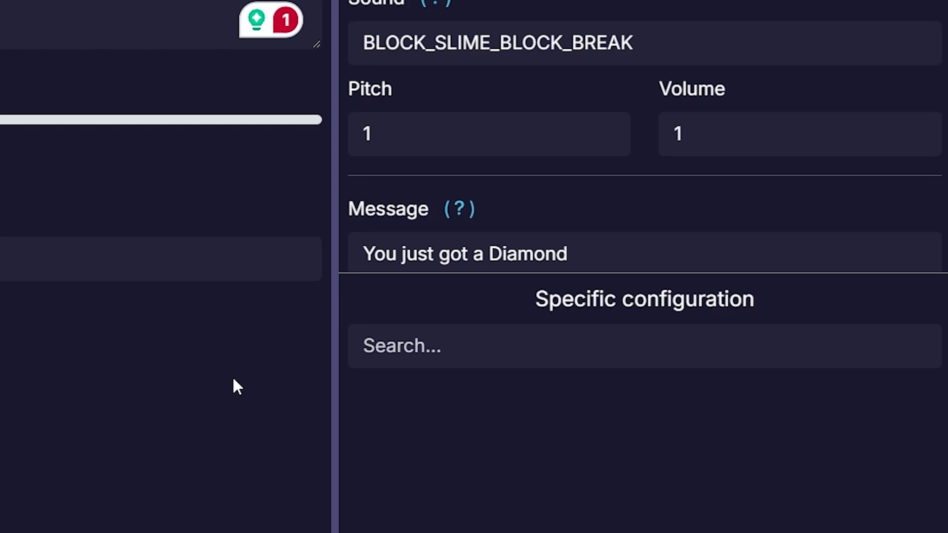
key(Tab)
scroll(709, 370, down, 3)
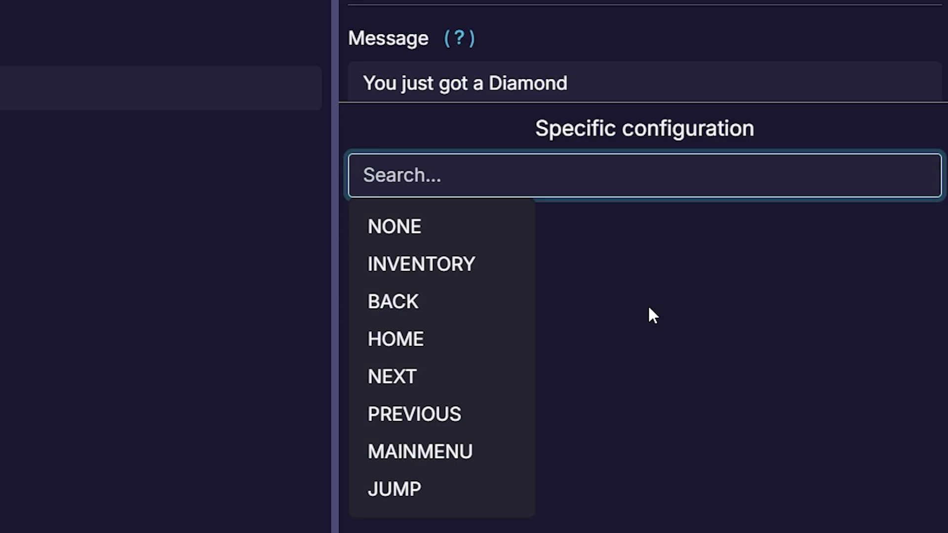
click(652, 314)
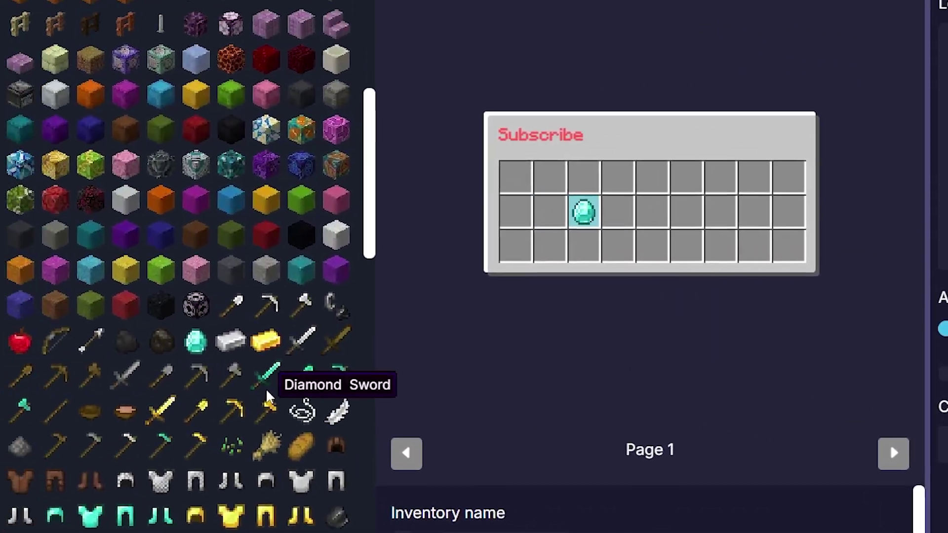
Place a glowing bone in slot 13 named 'Basic Menu' with lore 'Click to open the basic menu'.
scroll(266, 395, down, 10)
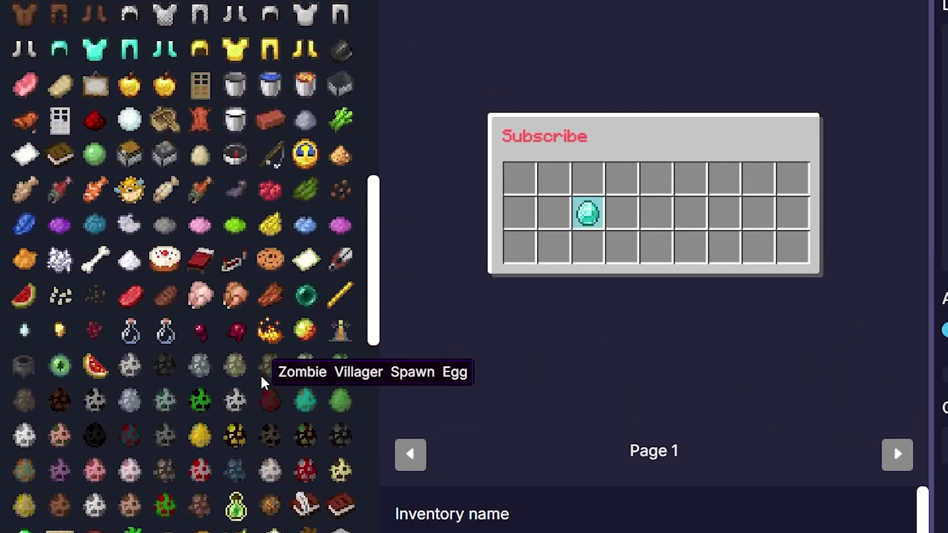
drag(95, 259, 656, 212)
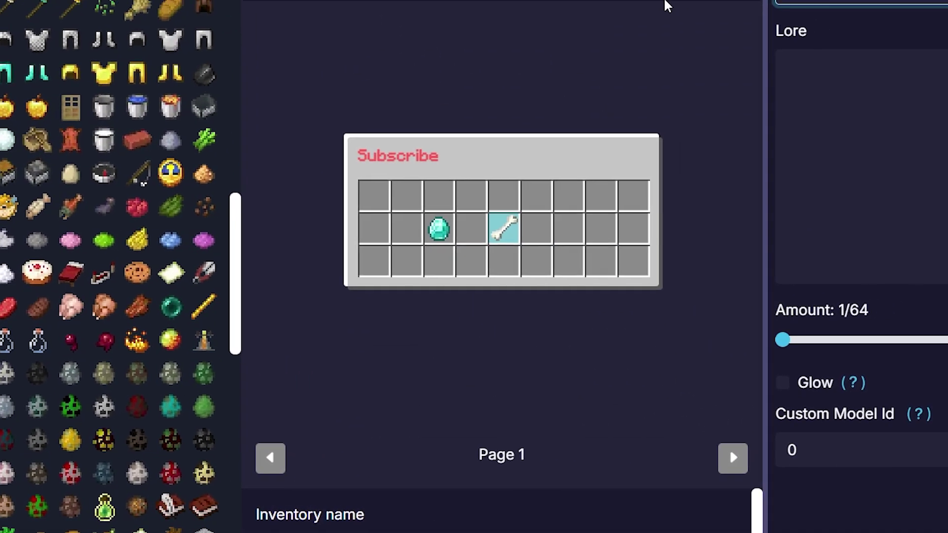
text(Basic M)
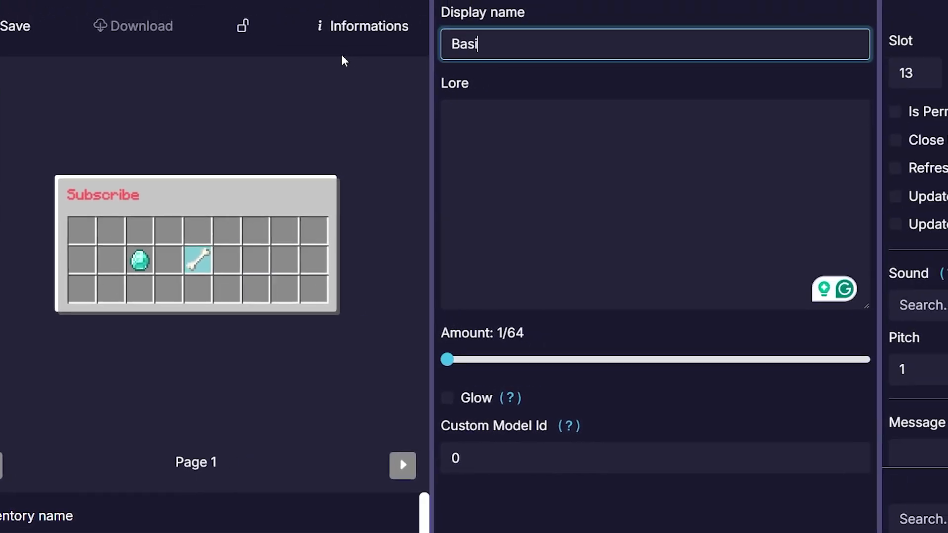
text(enu)
click(547, 157)
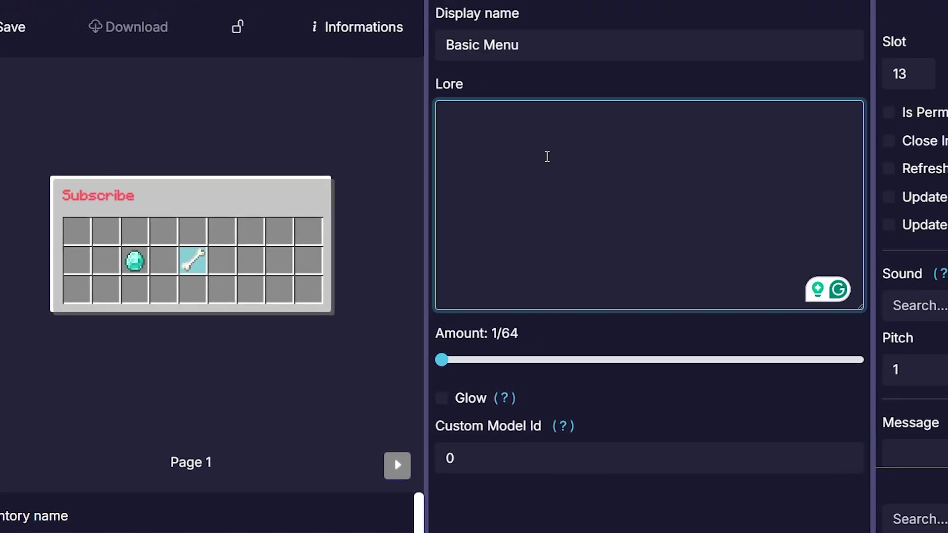
text(Click to open the bas)
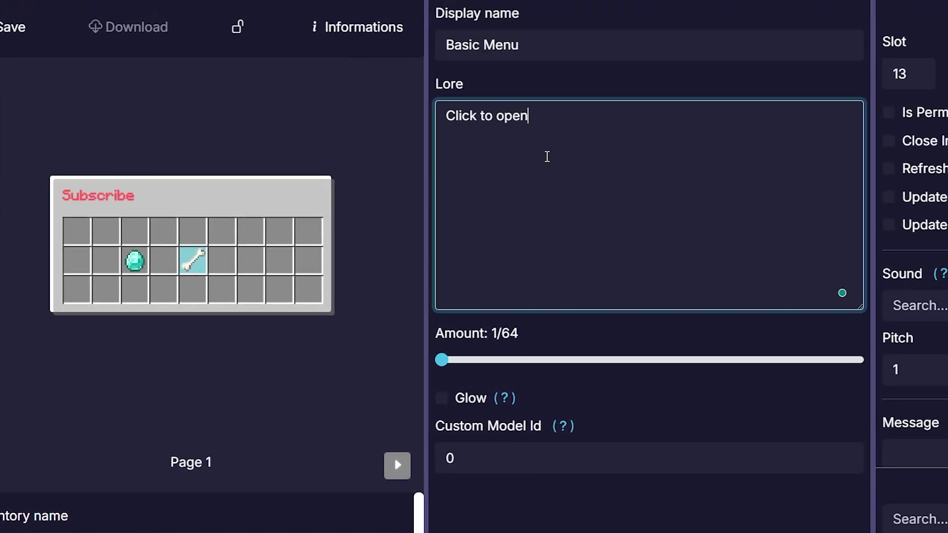
text(ic menu)
click(442, 398)
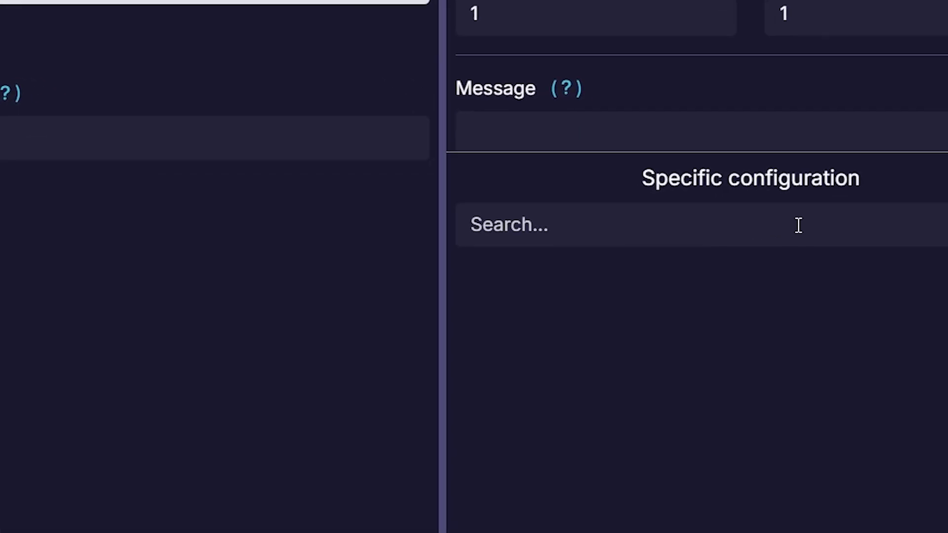
Make the bone an INVENTORY button opening basic_inventory from plugin zMenu.
click(918, 519)
click(367, 208)
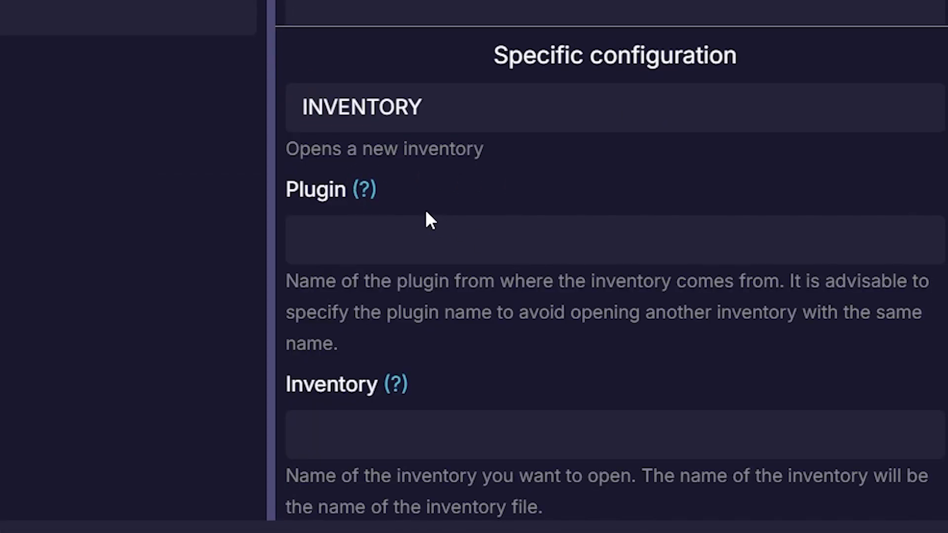
click(386, 232)
text(zM)
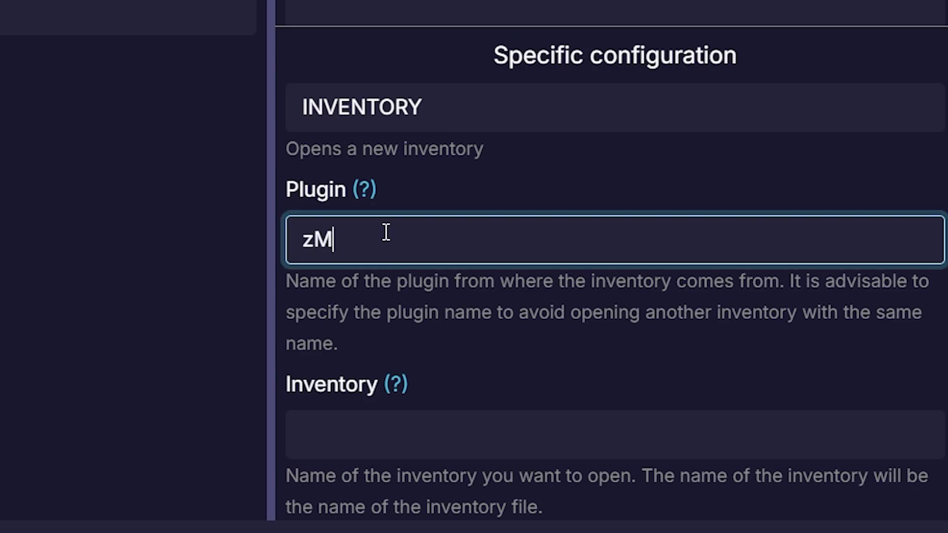
text(enu)
scroll(447, 281, down, 4)
click(479, 220)
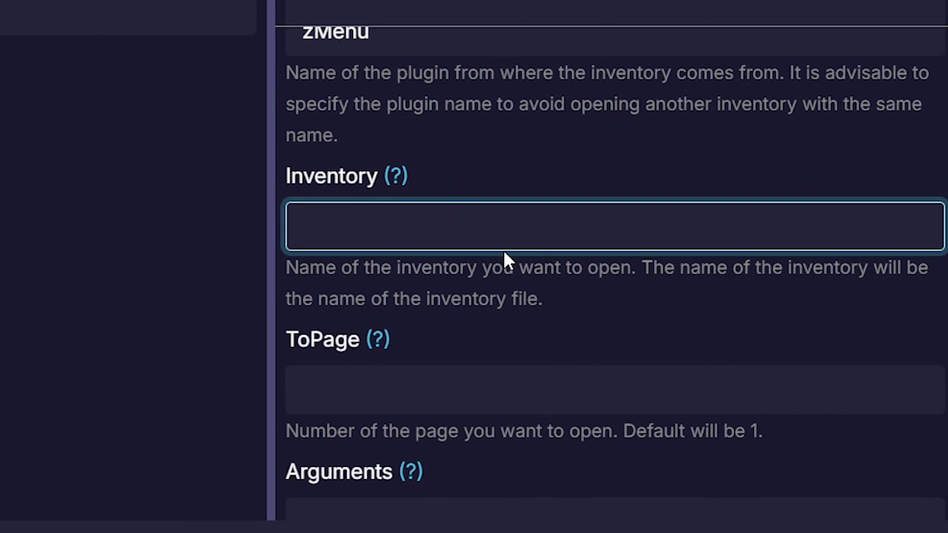
text(basic_inventory)
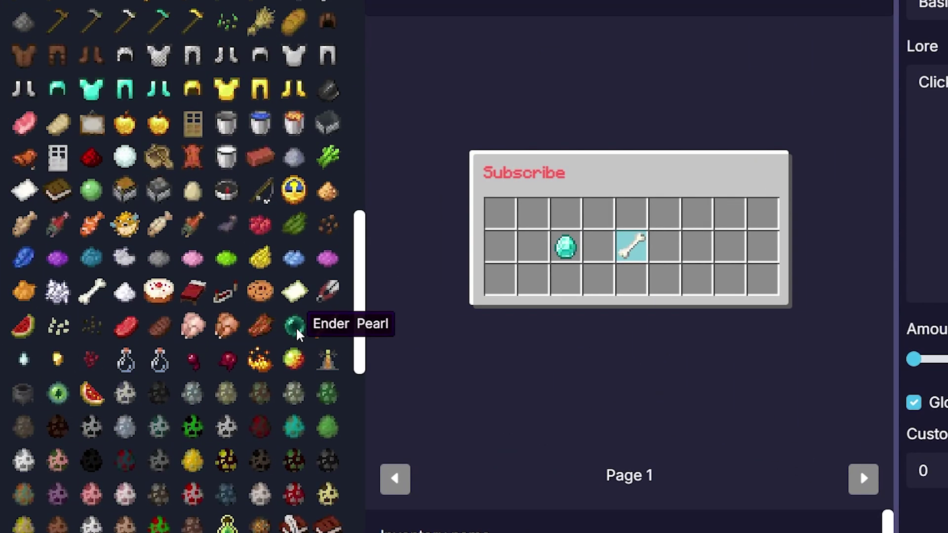
Place an Ender Pearl button in slot 15 that closes the inventory.
drag(294, 324, 711, 252)
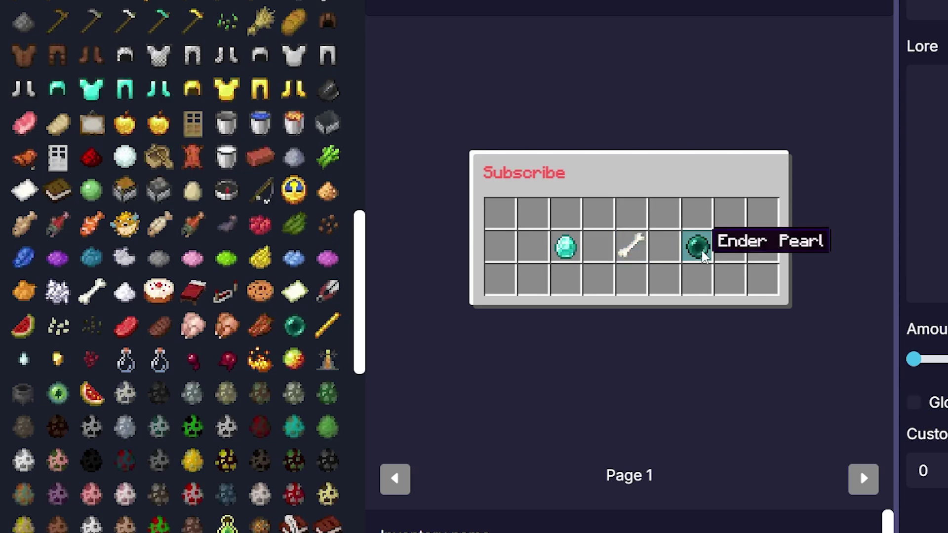
click(697, 247)
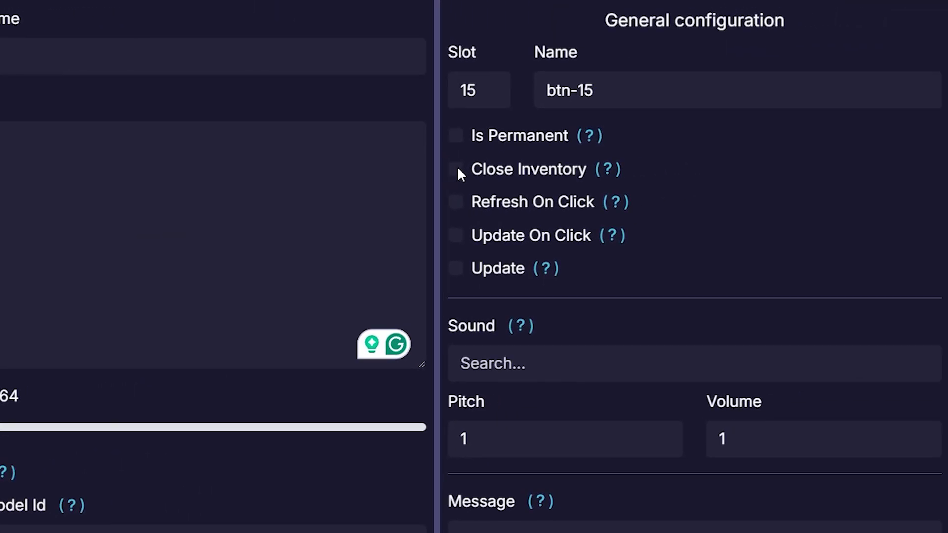
click(455, 169)
Give the Ender Pearl button the display name CLOSE and the lore CLOSE.
click(53, 46)
text(CLOSE)
key(ctrl+a)
key(ctrl+c)
click(117, 216)
key(ctrl+v)
key(ctrl+v)
key(ctrl+v)
key(ctrl+v)
key(ctrl+v)
key(ctrl+v)
key(ctrl+v)
key(ctrl+v)
key(ctrl+v)
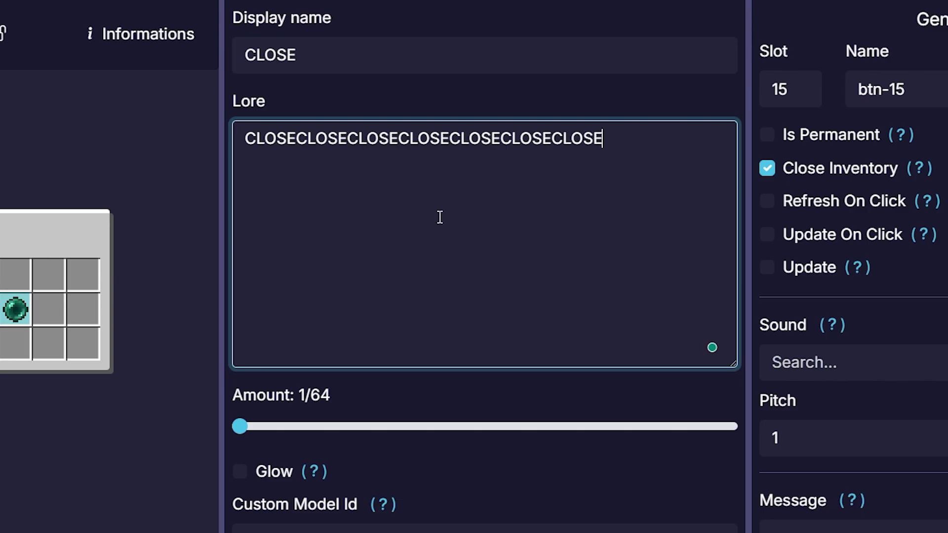
click(194, 443)
mouse_move(16, 309)
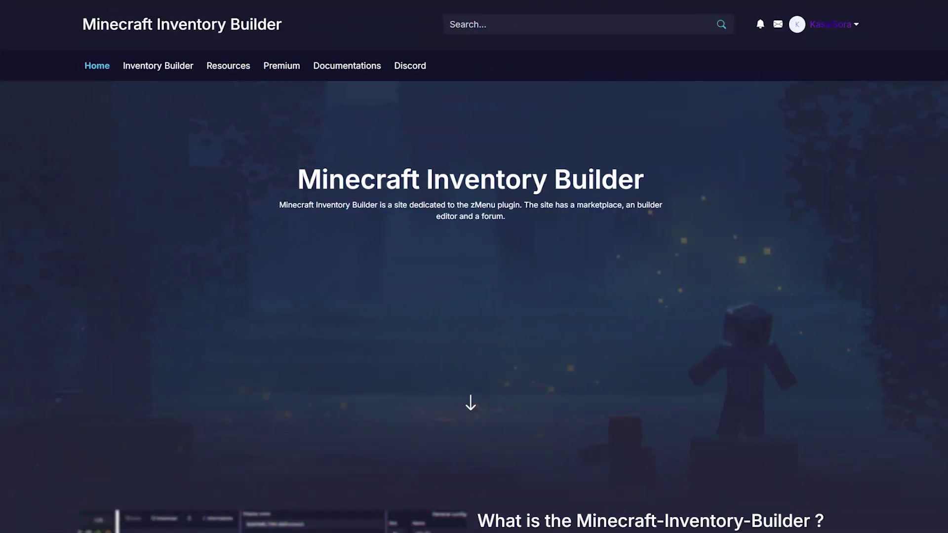
On the Personal Details page, reveal the /zmenu login account-linking command and select it.
click(852, 30)
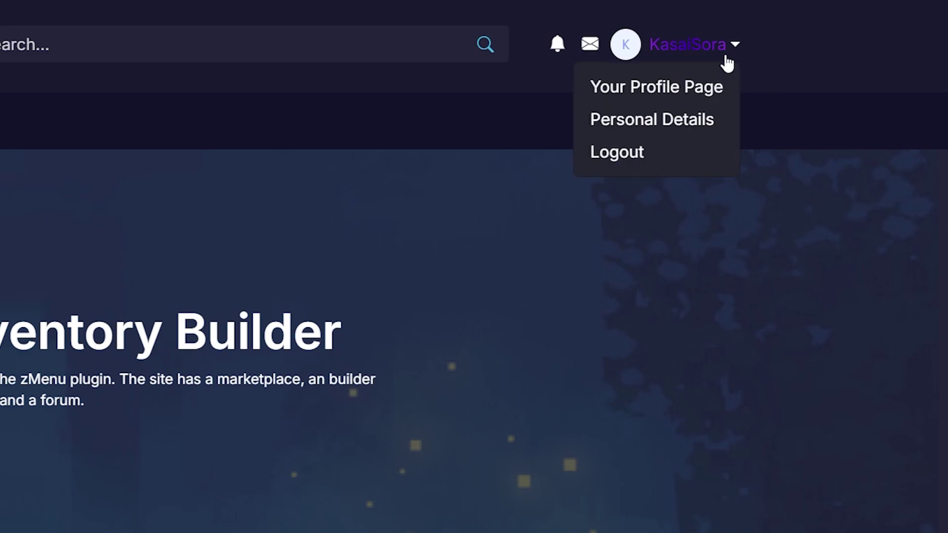
click(722, 127)
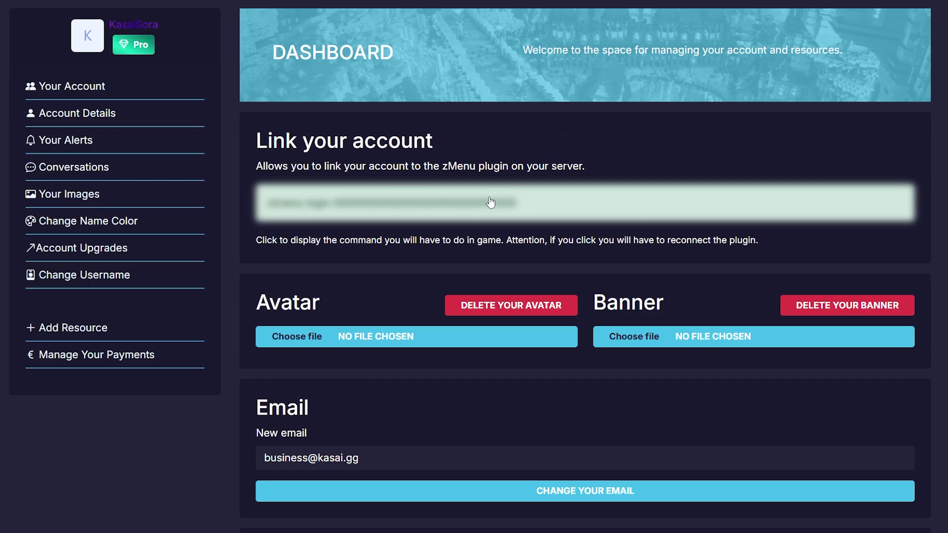
click(420, 218)
drag(666, 205, 235, 210)
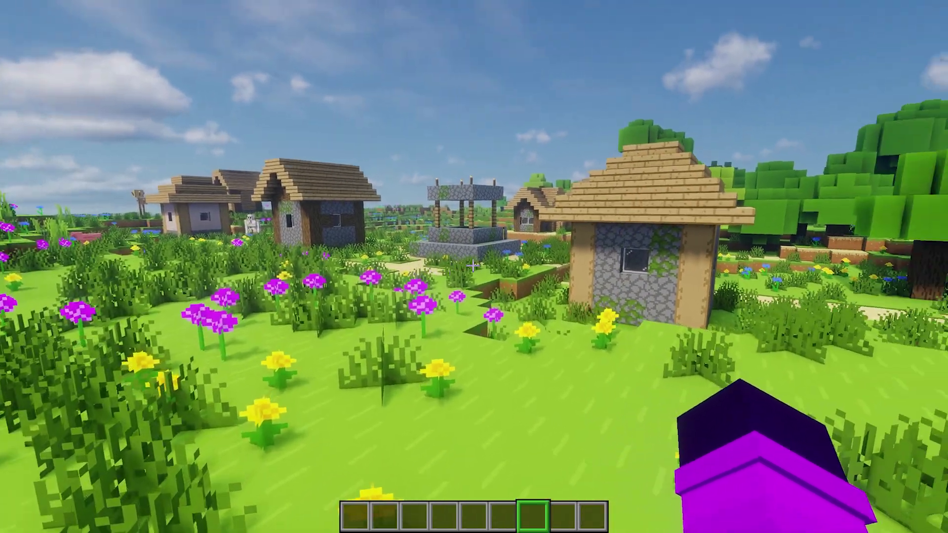
Paste the /zmenu login linking command into the game chat and send it.
key(t)
key(ctrl+v)
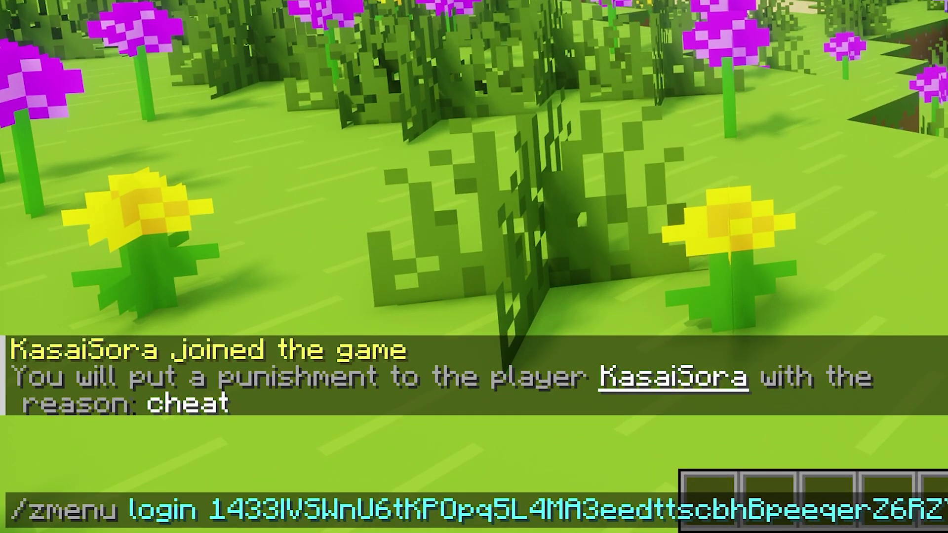
key(Return)
Run /zmenu inventories and download the subscribe inventory from the Subscribe folder.
key(t)
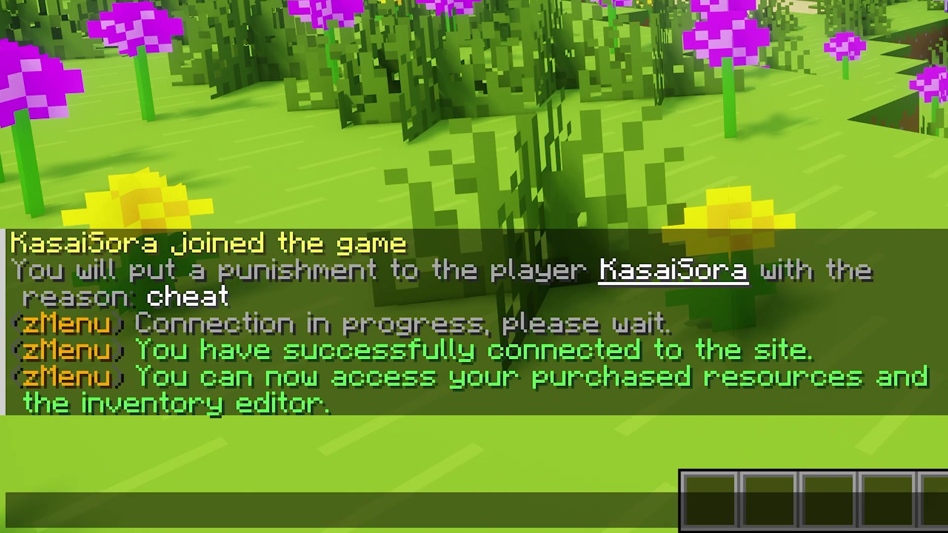
text(/zmenu inventories)
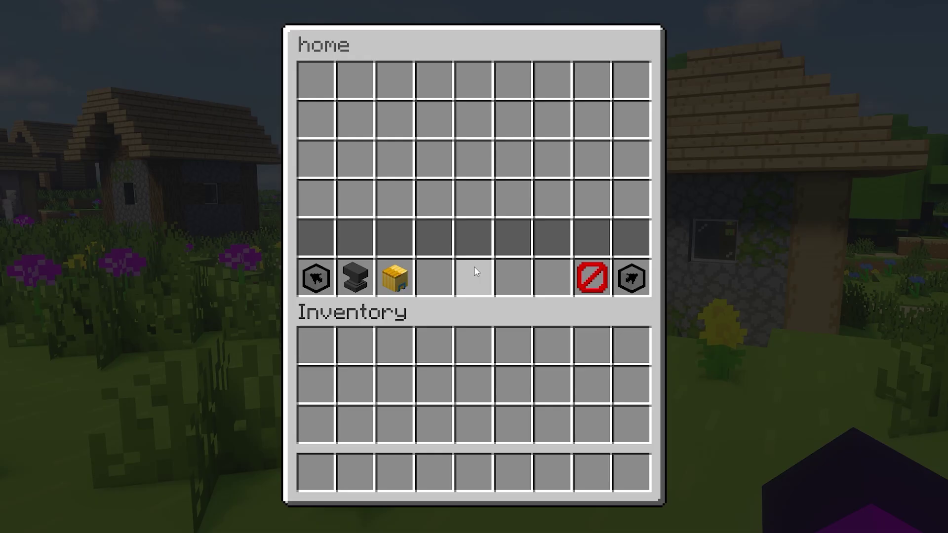
click(403, 290)
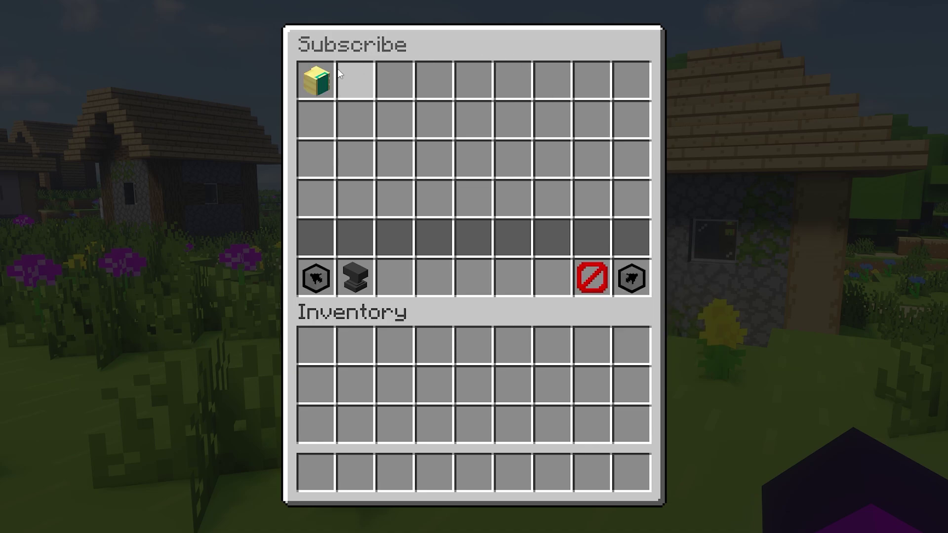
mouse_move(323, 78)
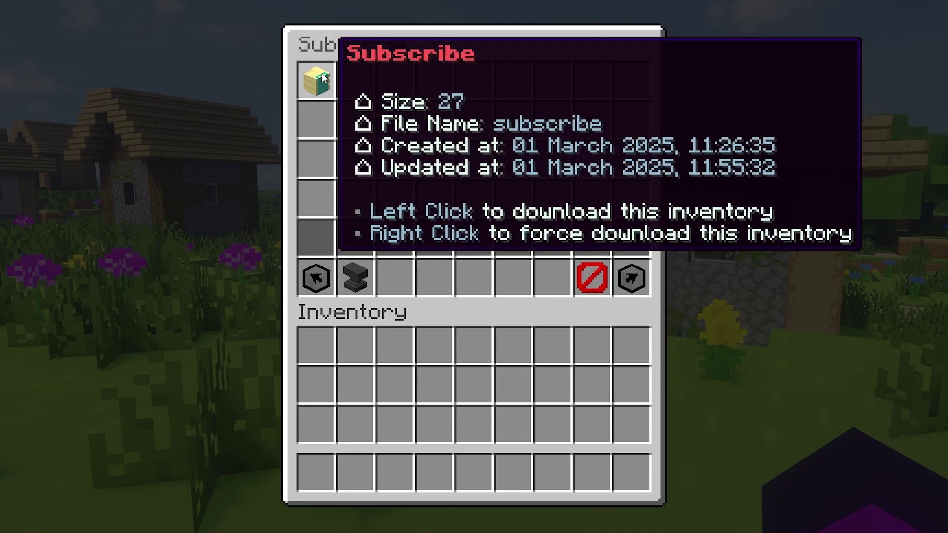
click(323, 78)
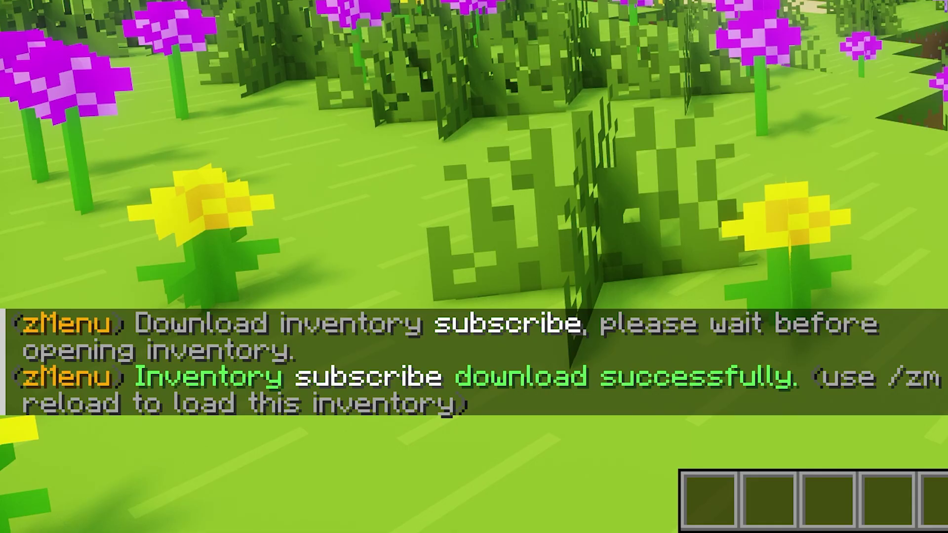
Reload zMenu with /zm reload and open the menu with /zm open zmenu:subscribe.
text(/zm reload)
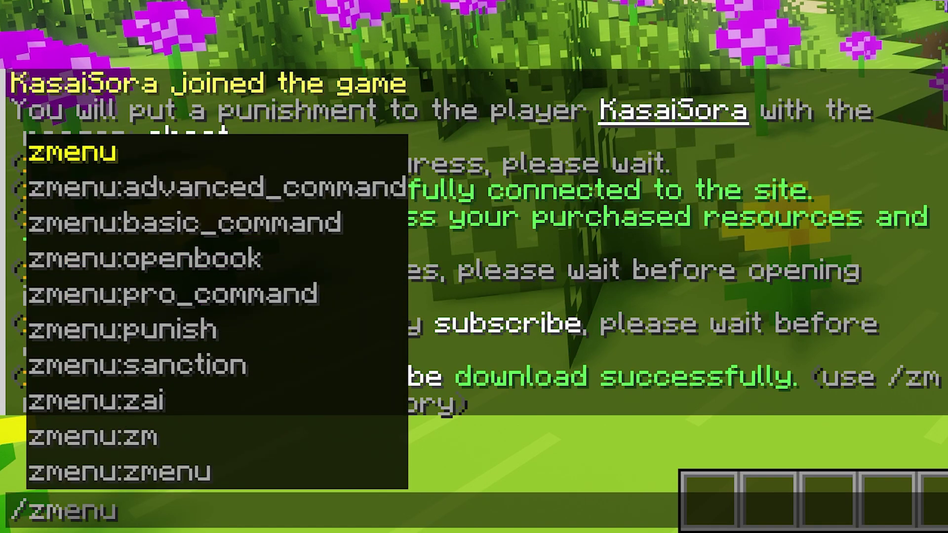
key(Return)
key(slash)
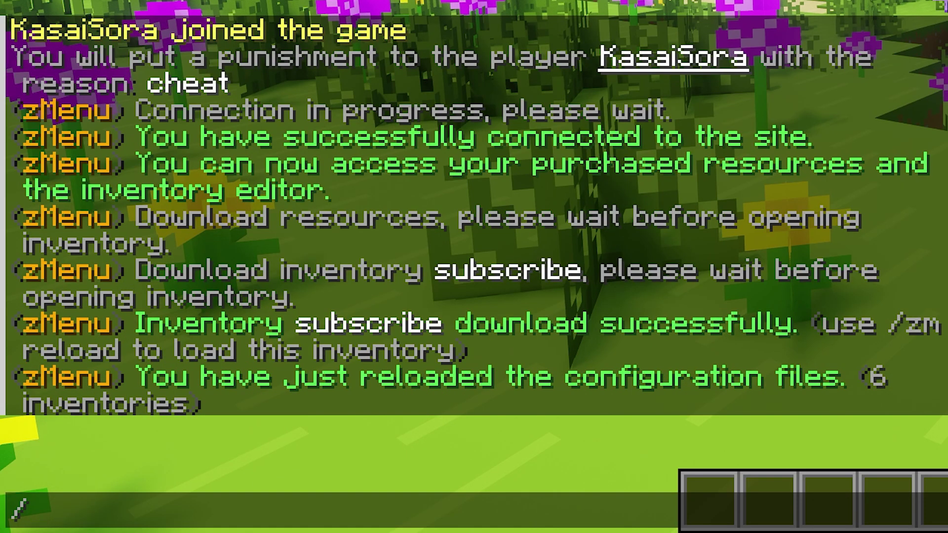
text(zm open )
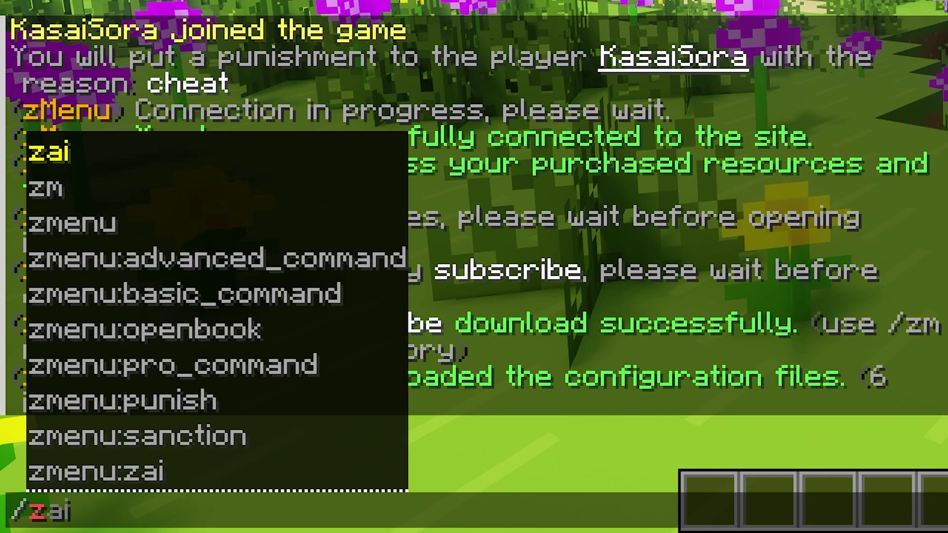
text(sub)
key(Tab)
key(Return)
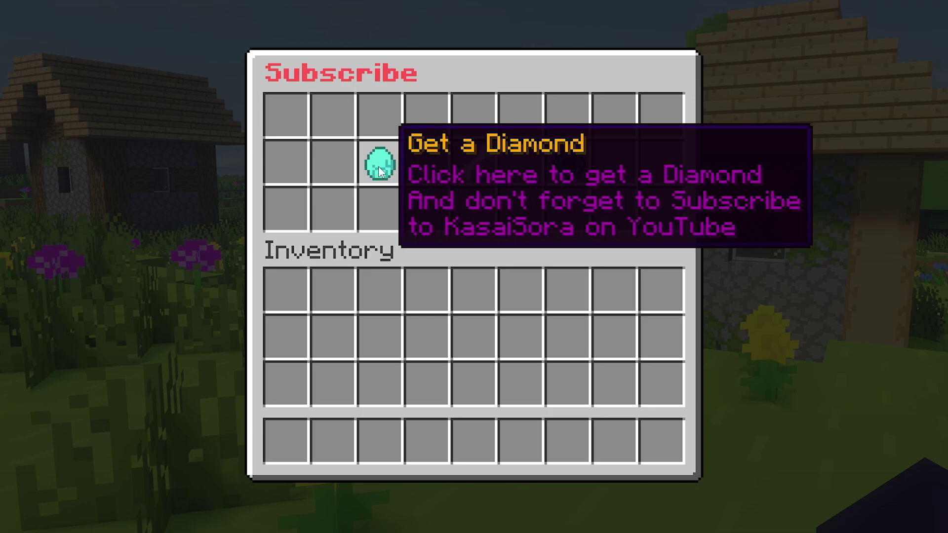
Claim a diamond, visit the Basics menu through the bone, return to Subscribe, then press CLOSE.
click(378, 166)
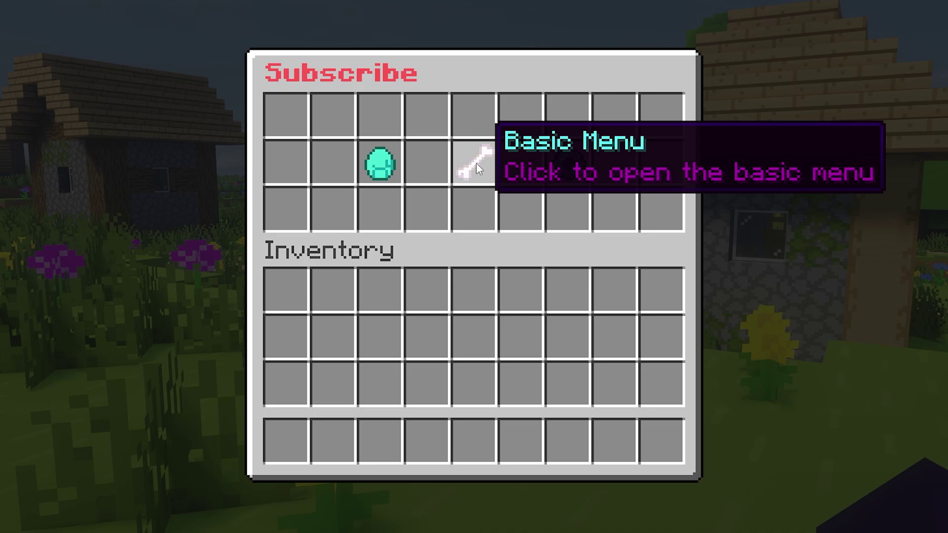
click(476, 165)
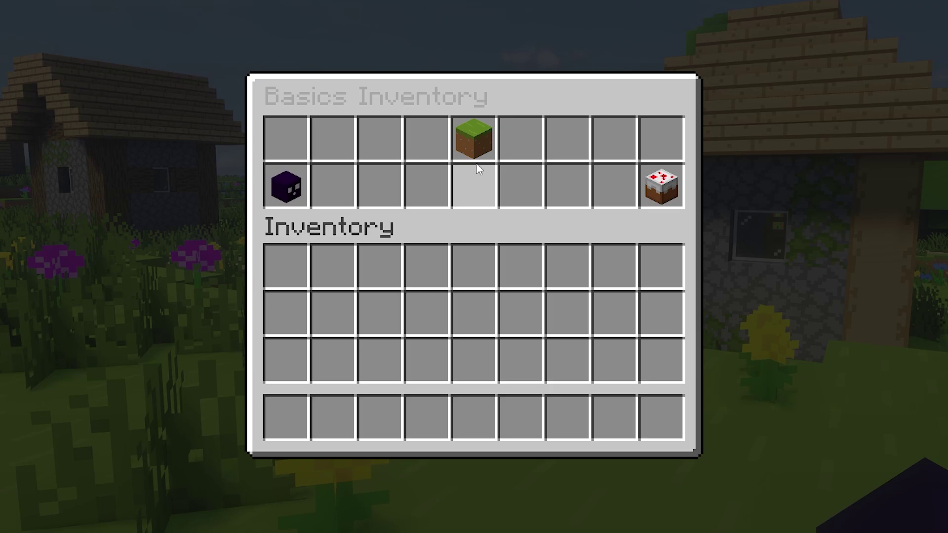
click(476, 170)
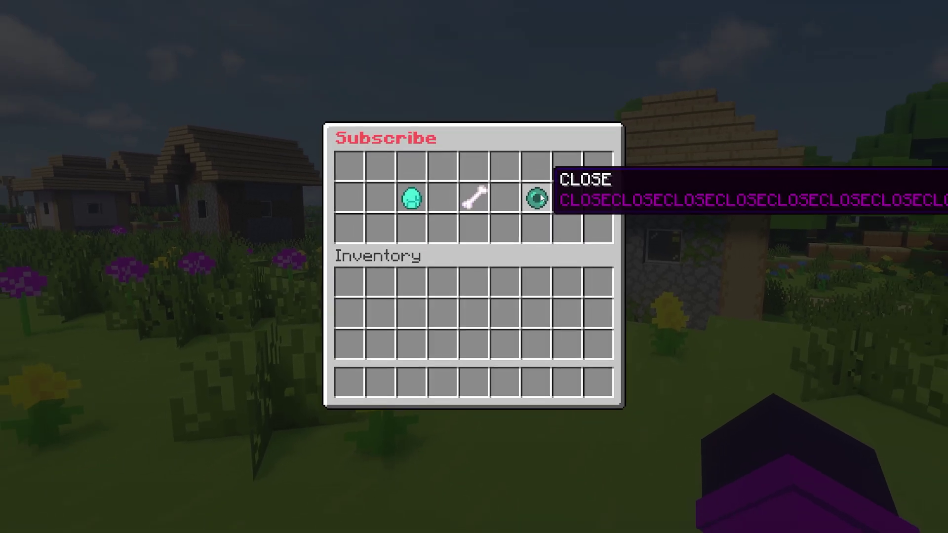
click(570, 164)
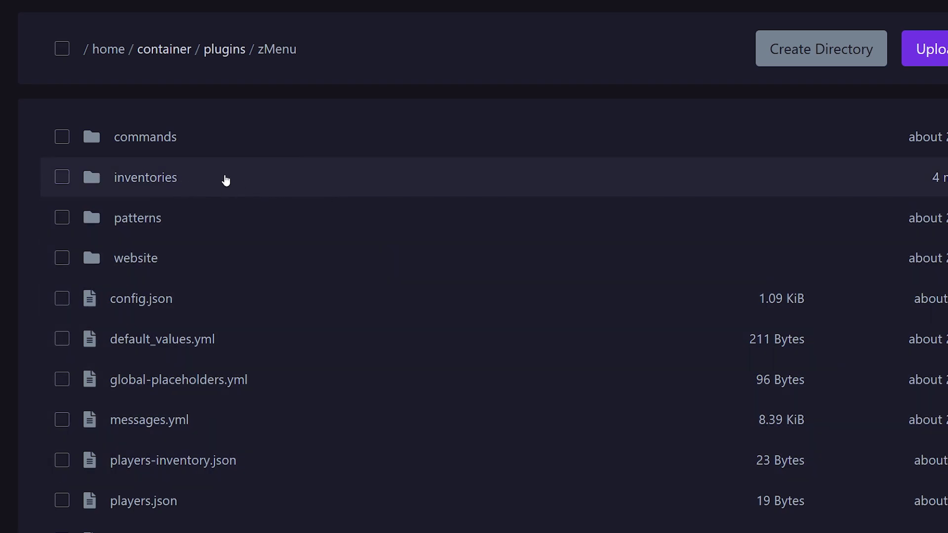
Open subscribe.yml from the inventories/Subscribe folder in the file manager.
click(226, 180)
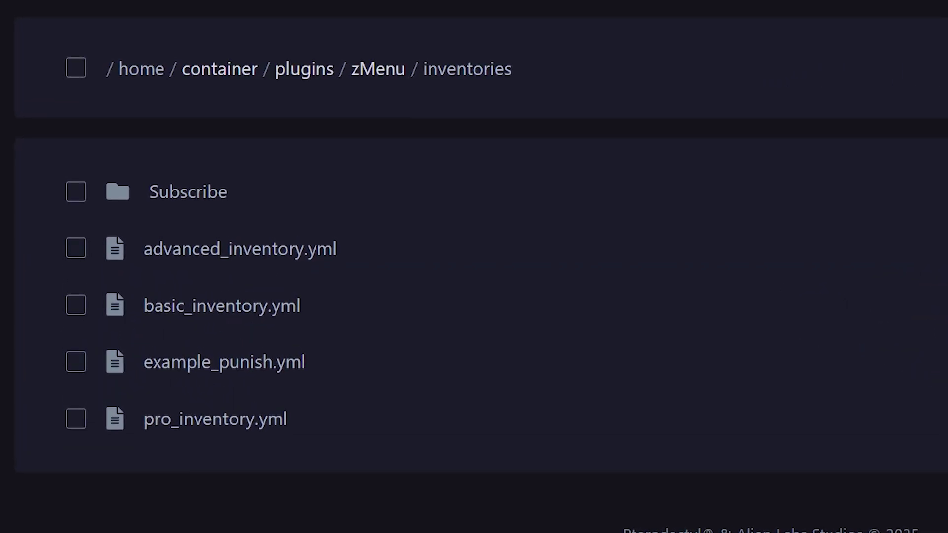
click(214, 193)
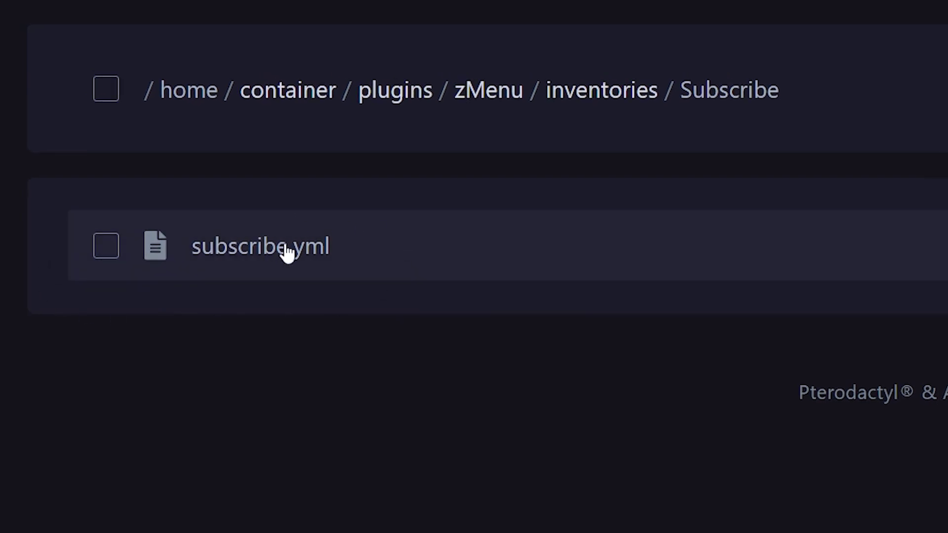
click(285, 252)
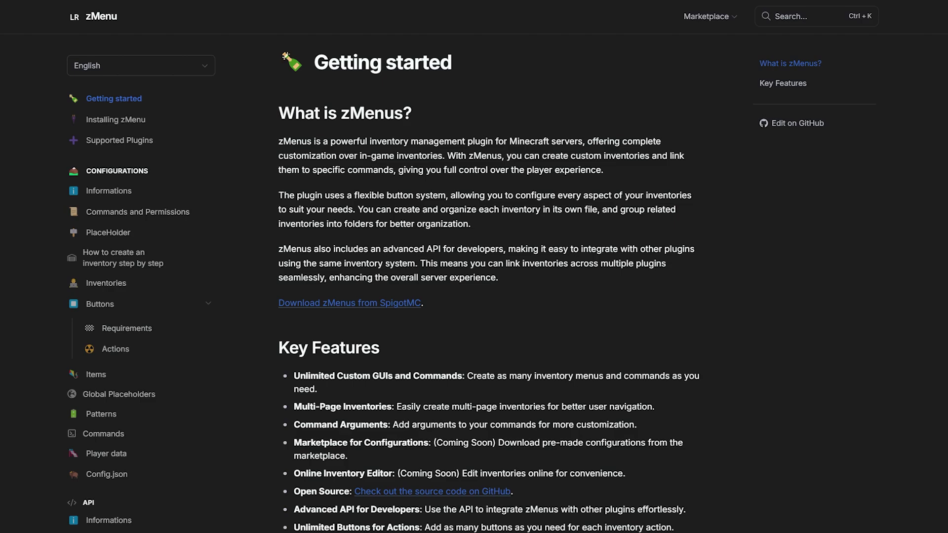
Open the Buttons documentation page and read through the Sound, Openlink and Permission sections.
click(100, 304)
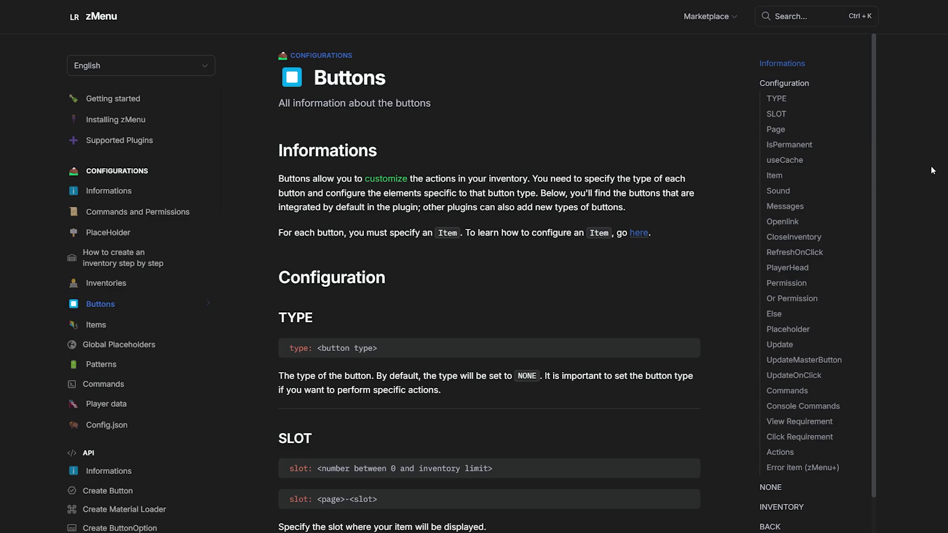
scroll(928, 169, down, 15)
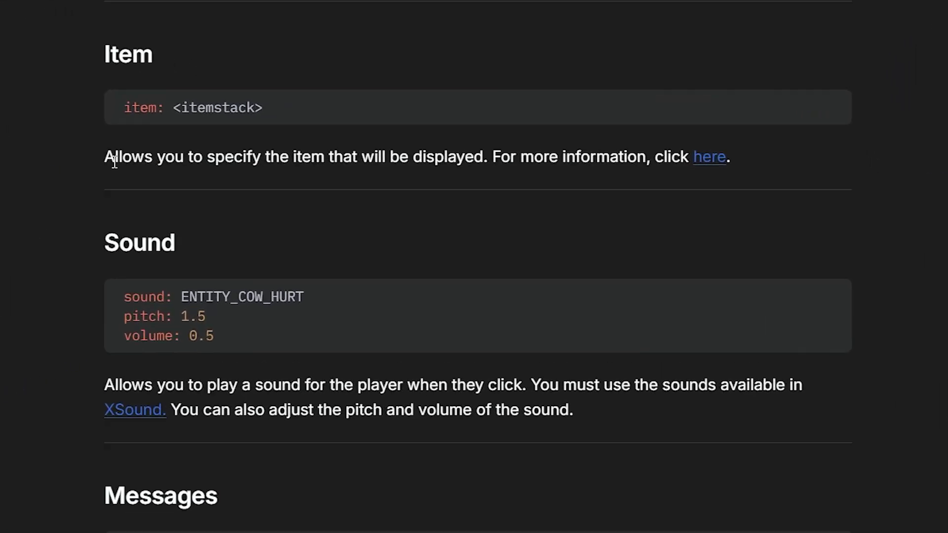
drag(285, 279, 514, 280)
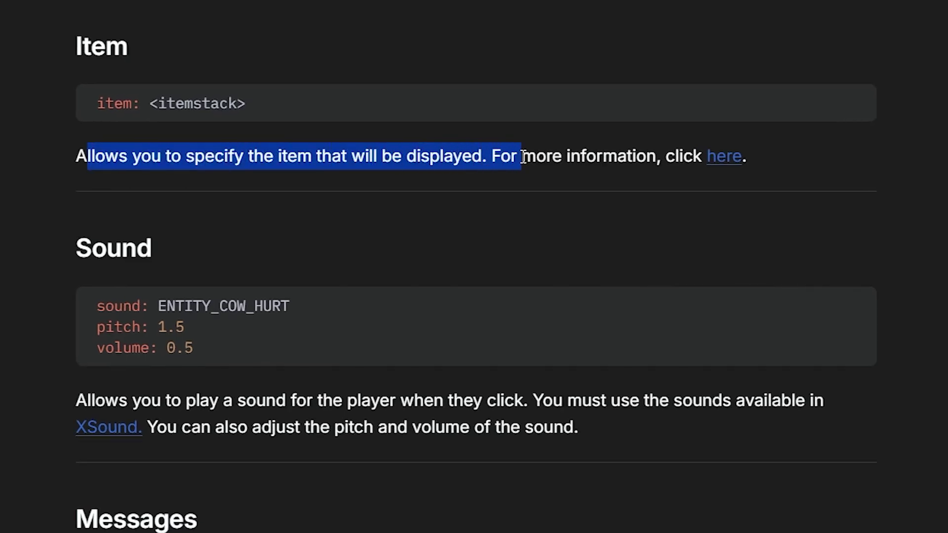
mouse_move(186, 399)
mouse_down()
mouse_move(586, 387)
mouse_move(514, 414)
mouse_move(202, 397)
mouse_up()
click(585, 388)
scroll(620, 353, down, 5)
click(202, 397)
scroll(208, 127, down, 6)
drag(87, 143, 224, 149)
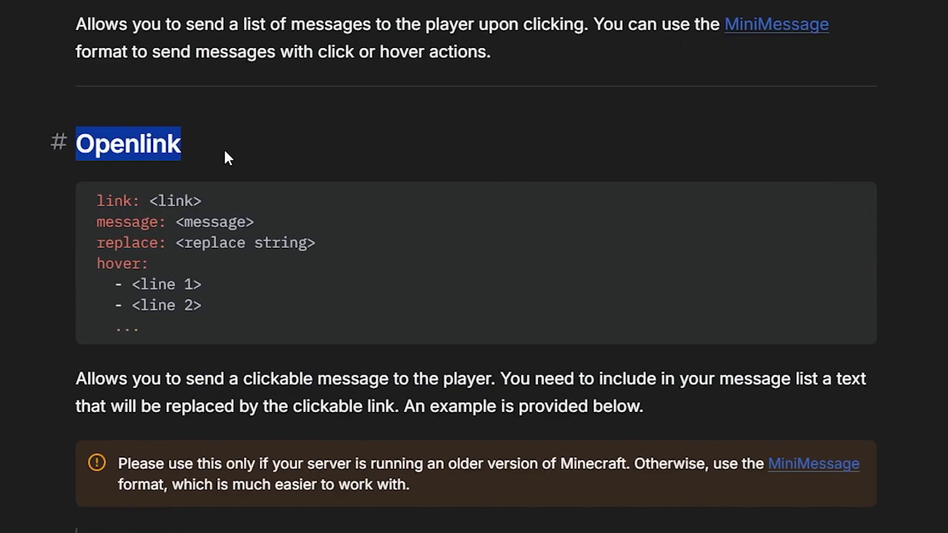
scroll(224, 148, down, 10)
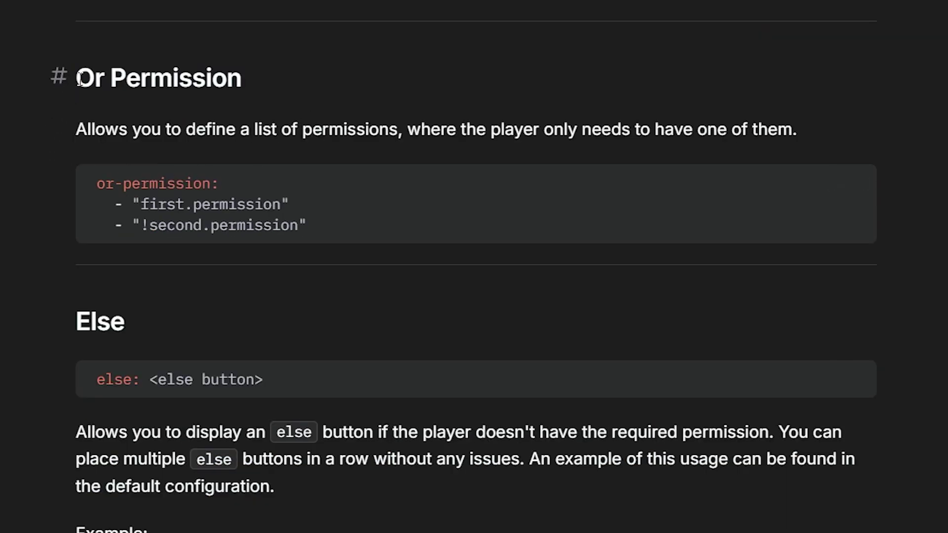
drag(76, 79, 256, 74)
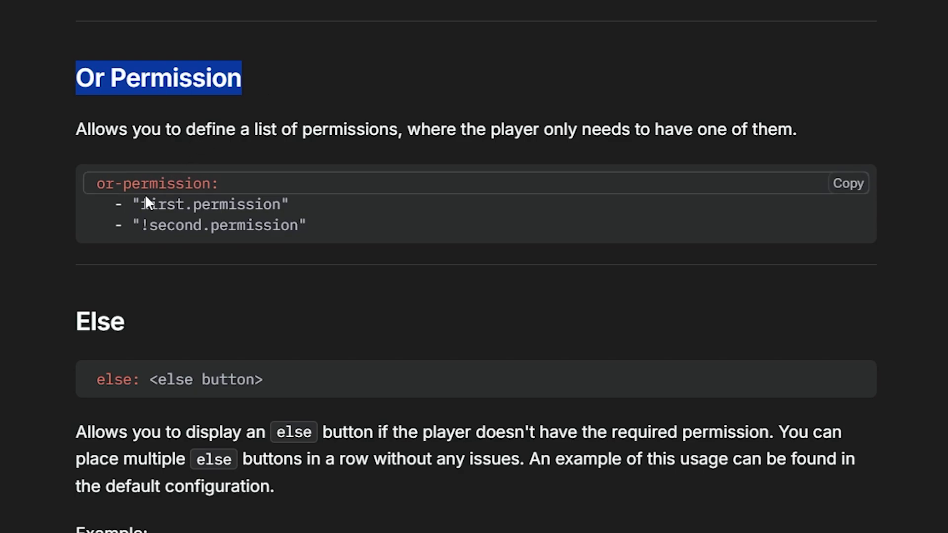
drag(136, 203, 295, 206)
click(189, 214)
scroll(190, 214, down, 3)
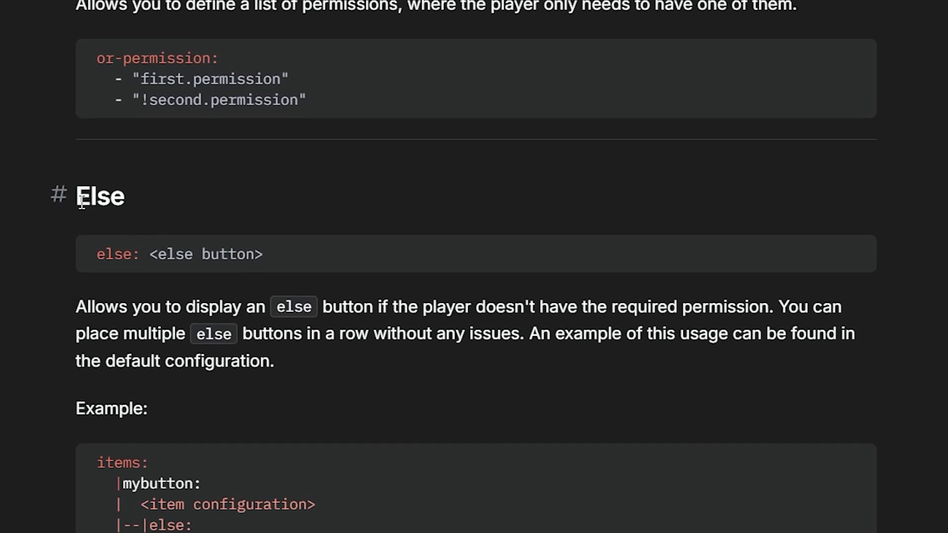
drag(77, 198, 127, 195)
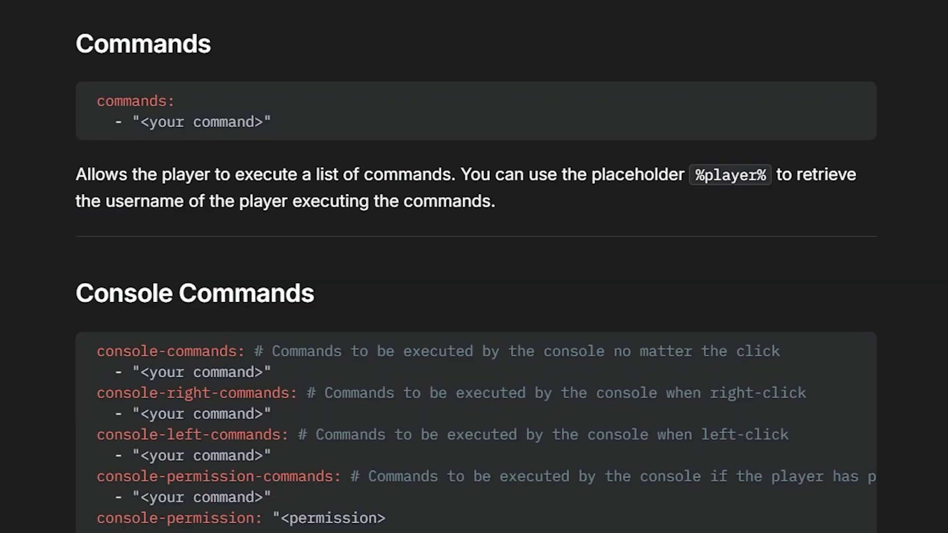
Find the Console Commands section and select its console-commands example lines.
drag(74, 45, 229, 44)
click(225, 44)
drag(94, 44, 199, 35)
click(199, 37)
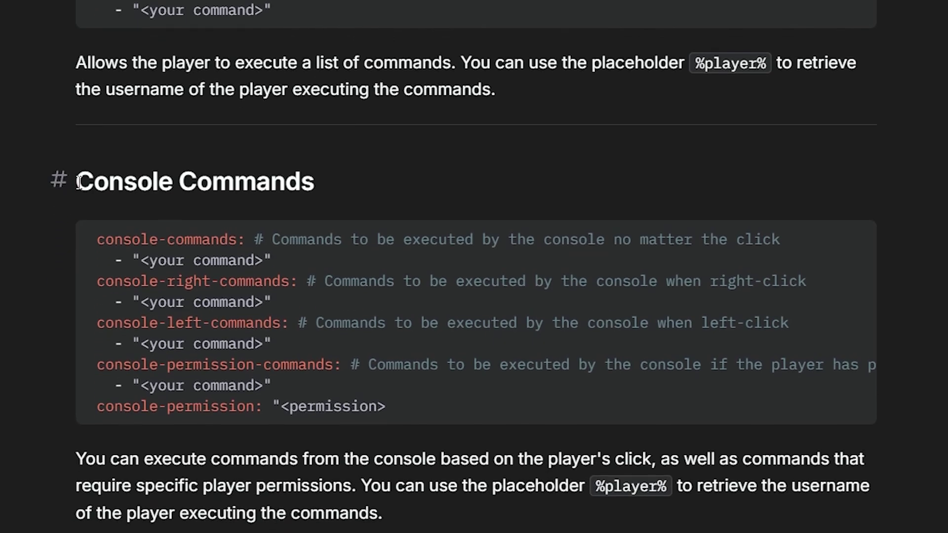
drag(76, 291, 123, 290)
drag(123, 134, 314, 137)
click(312, 130)
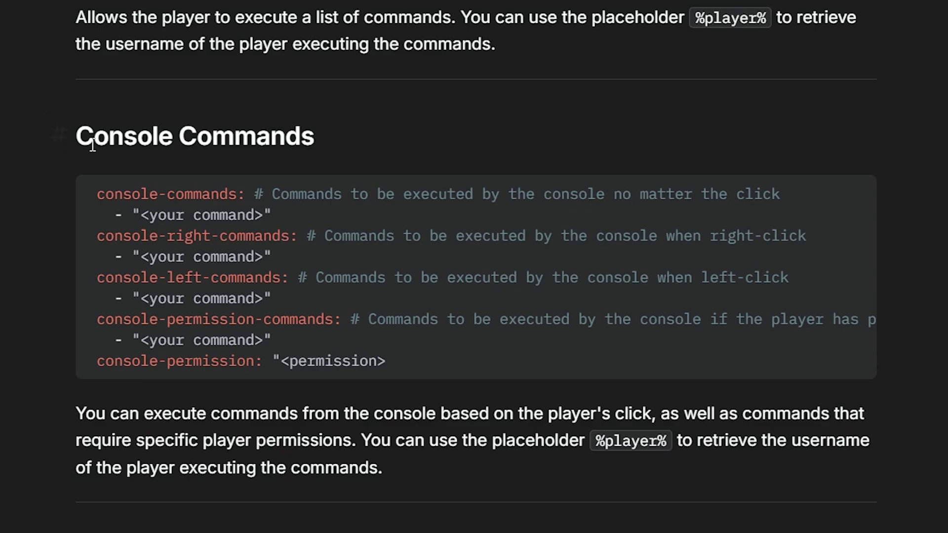
drag(77, 137, 313, 133)
click(190, 230)
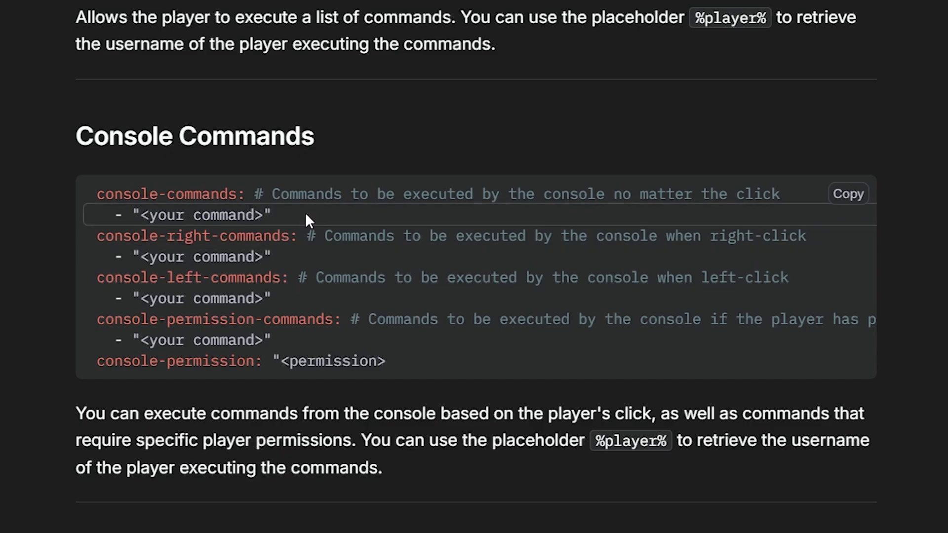
drag(293, 213, 96, 198)
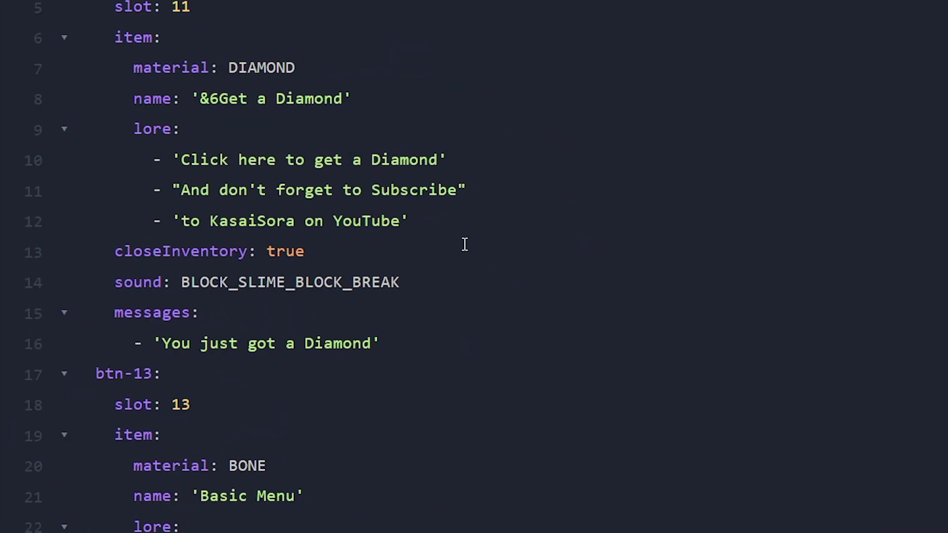
Insert the console-commands snippet below closeInventory: true with the command give %player% diamond 1.
key(Return)
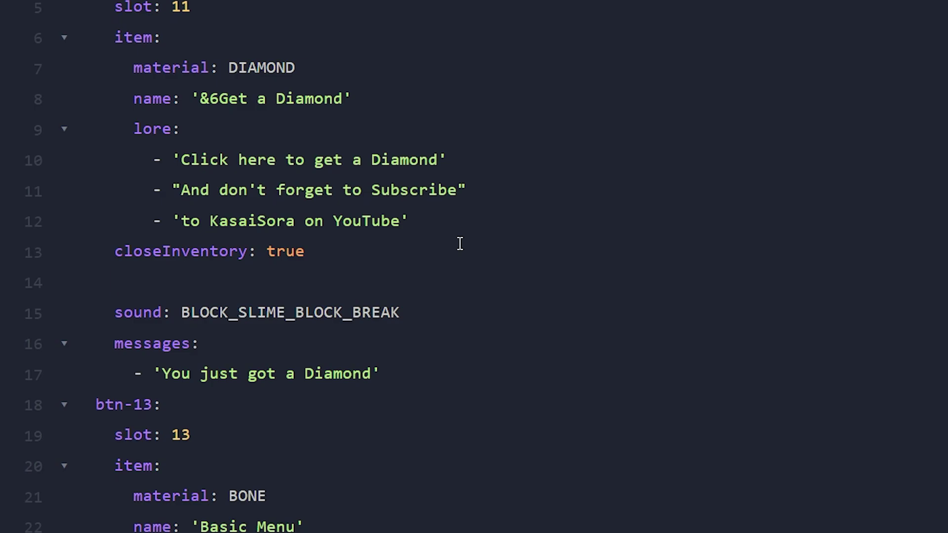
drag(188, 279, 16, 277)
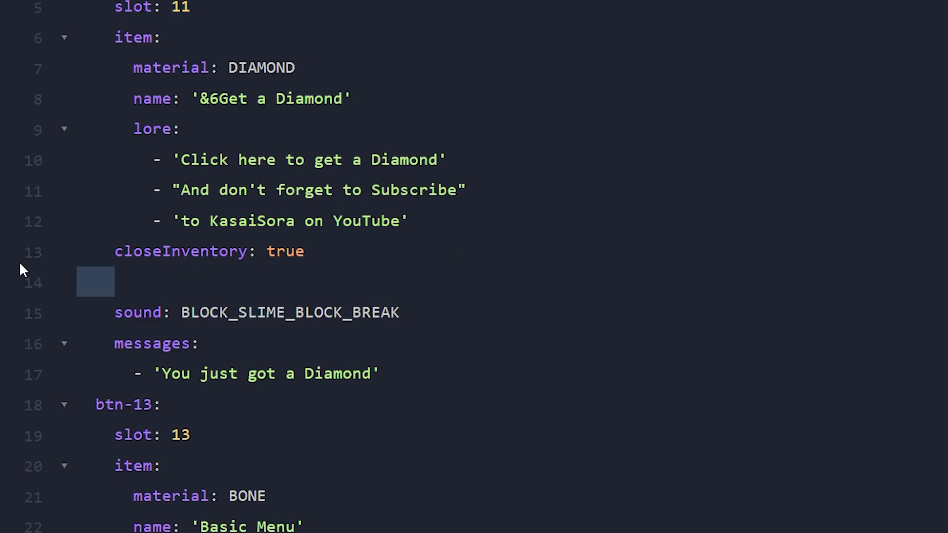
text(console-commands: # Commands to be executed by the console no matter the click   - "<your command>")
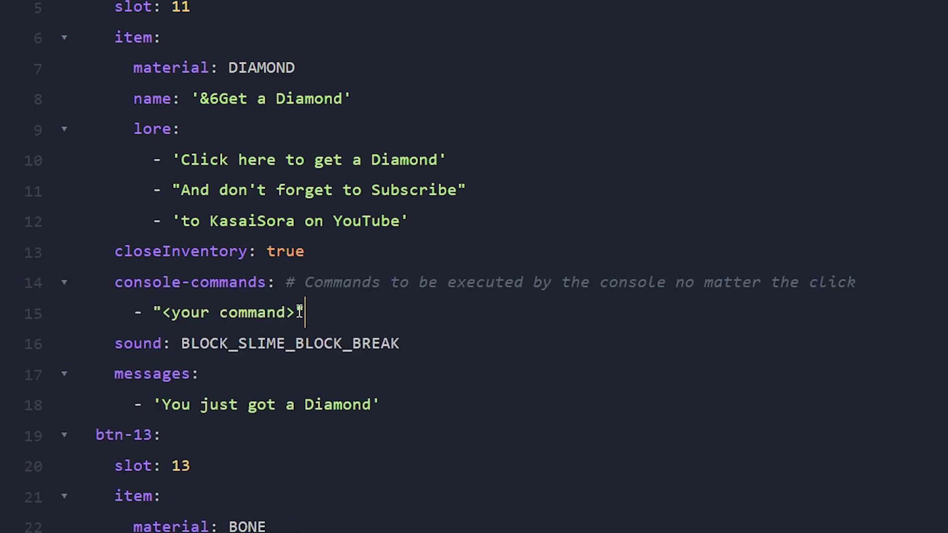
drag(296, 313, 165, 316)
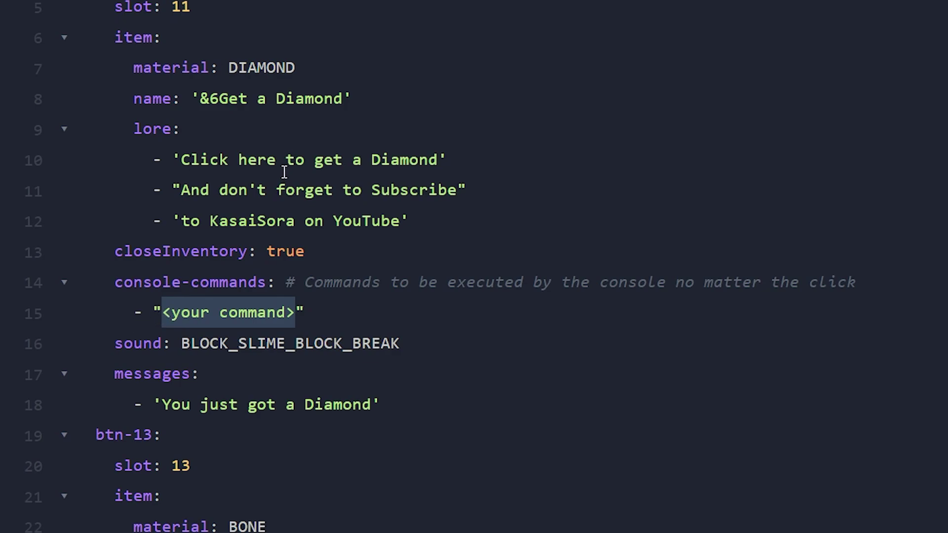
text(give %player%)
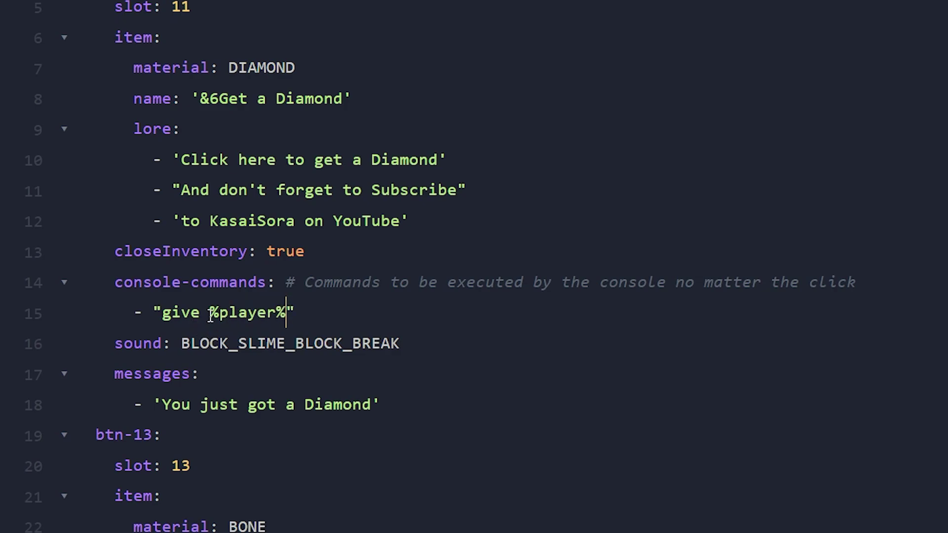
drag(210, 313, 288, 313)
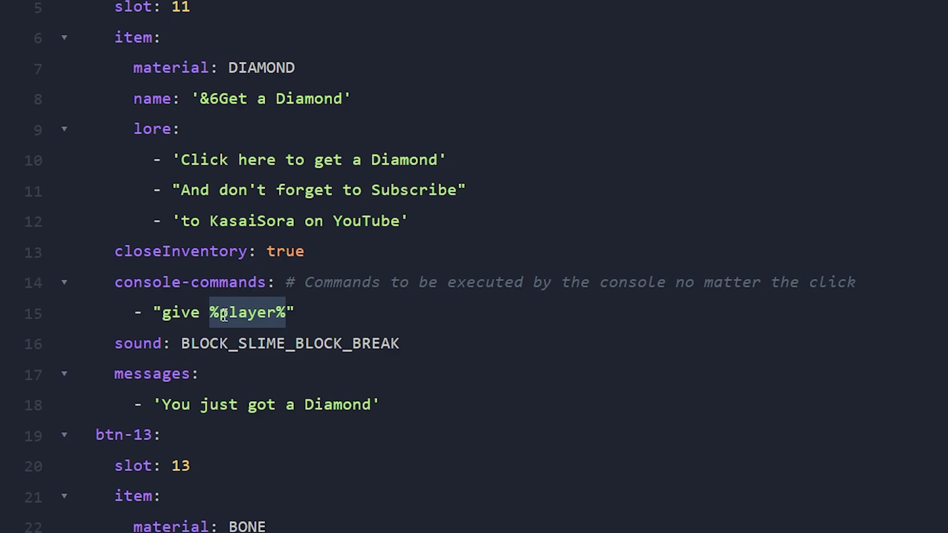
key(Right)
text(diamond )
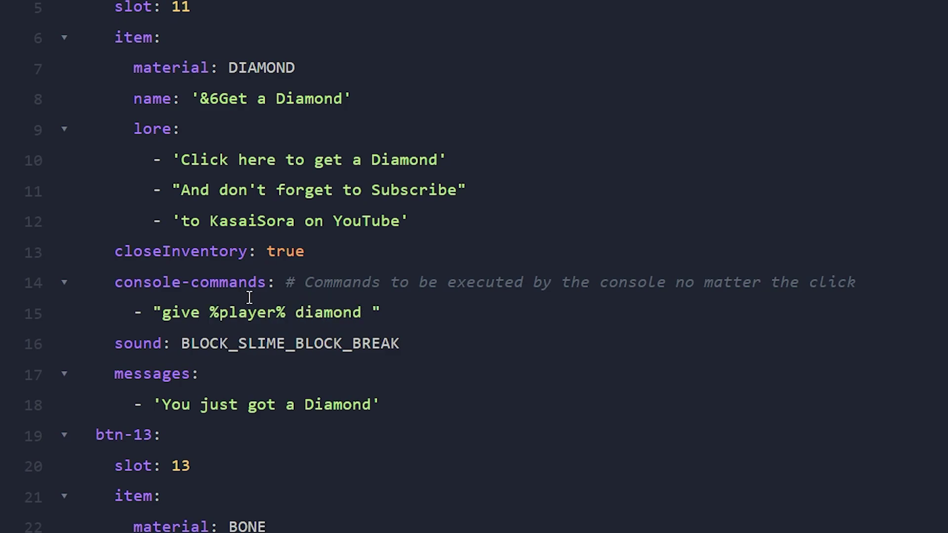
text(1)
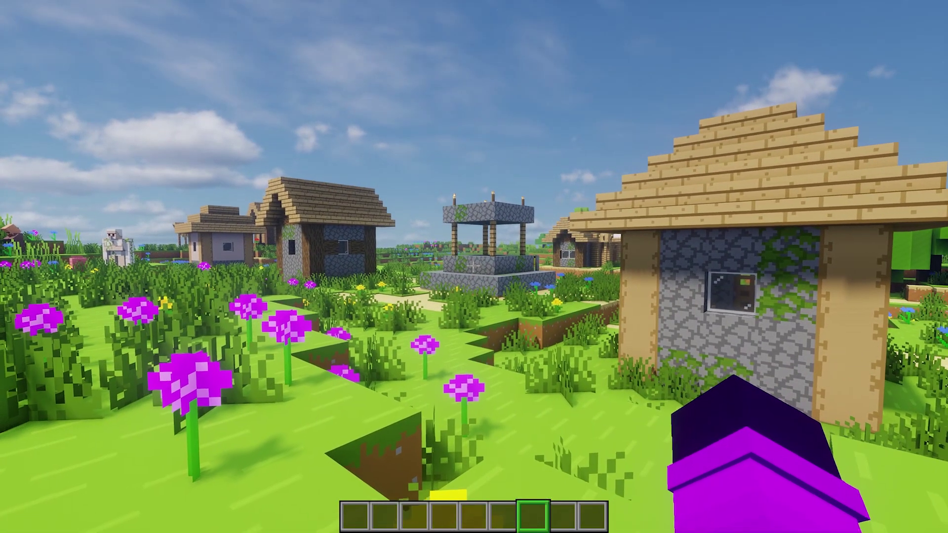
Run /zm reload and /zm open zmenu:subscribe, then claim the diamond from the menu.
key(slash)
text(zm reload)
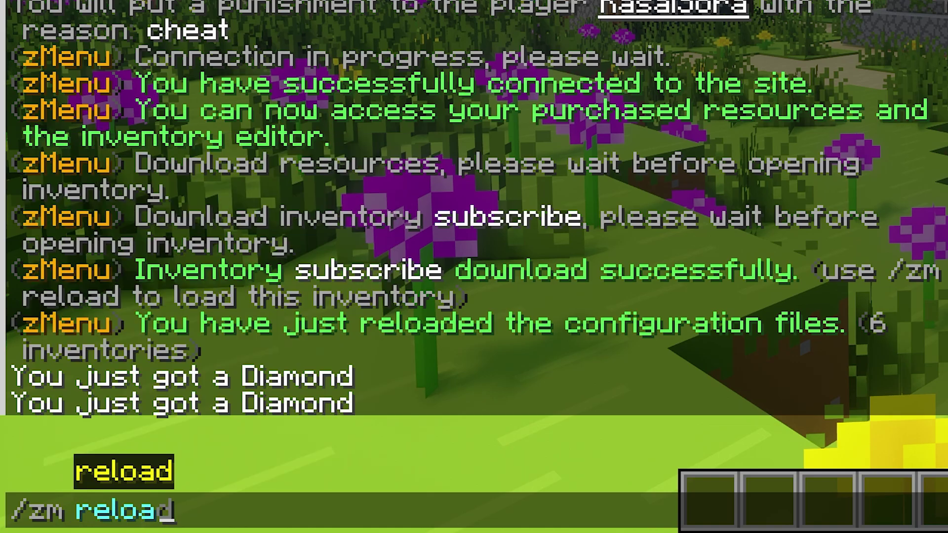
key(Return)
key(slash)
text(zm open zmenu:subscribe)
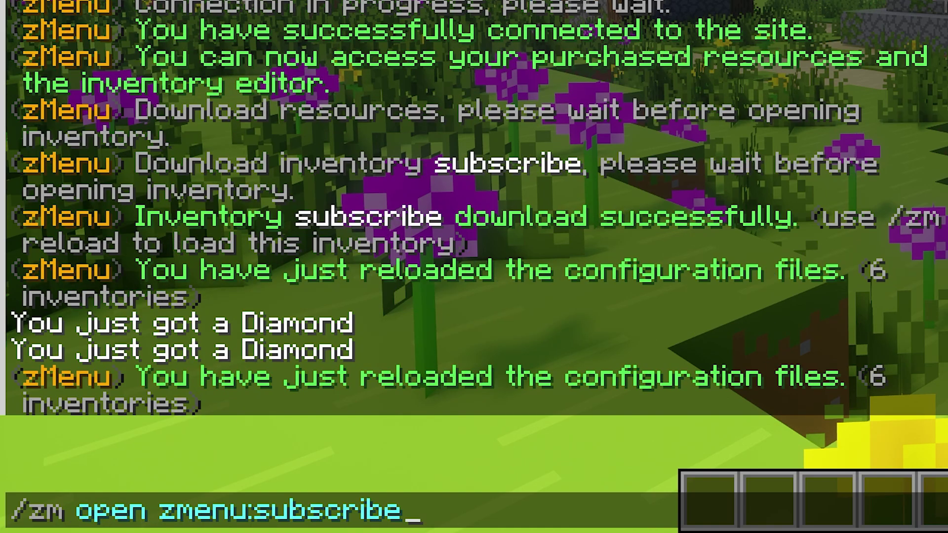
key(Return)
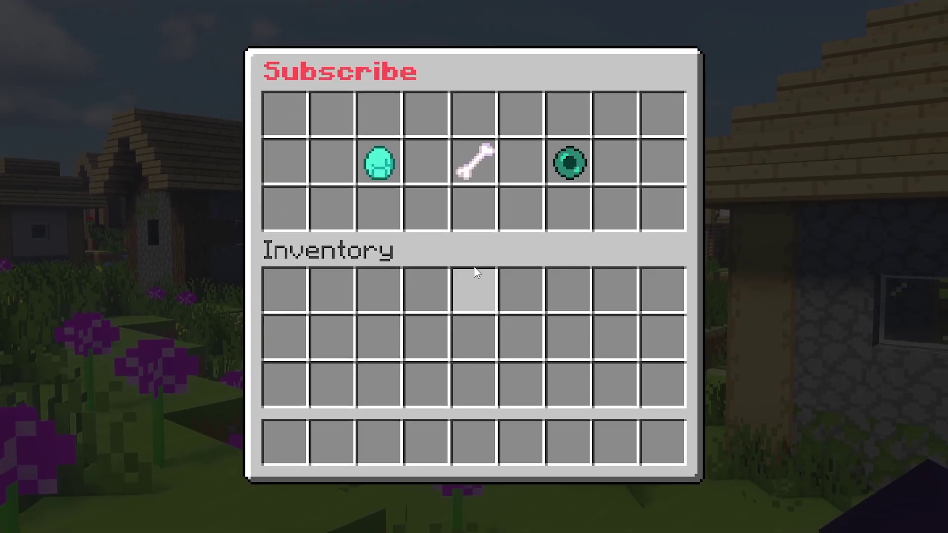
click(384, 165)
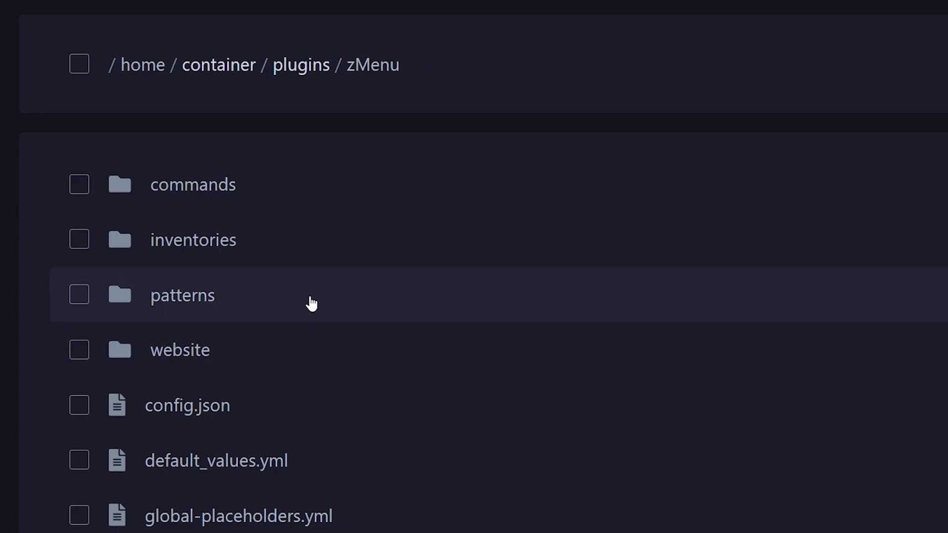
Open patterns/pattern_example.yml and copy the example1 item block.
click(310, 303)
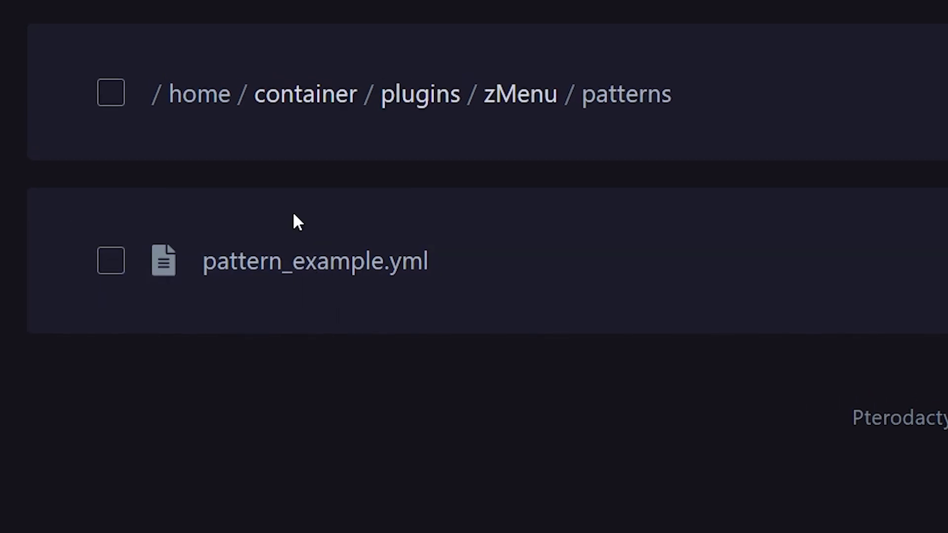
click(228, 260)
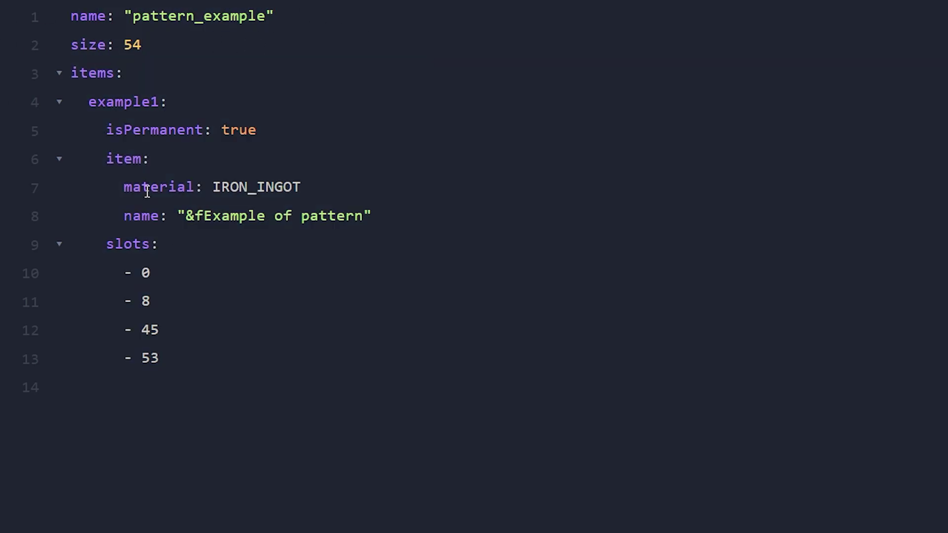
drag(124, 187, 320, 190)
drag(415, 216, 223, 222)
click(197, 302)
drag(235, 358, 39, 279)
click(295, 379)
drag(289, 376, 16, 120)
key(ctrl+c)
Paste a duplicate block renamed test, with material DIAMOND and display name &6Testing.
click(191, 366)
key(ctrl+v)
drag(159, 232, 86, 236)
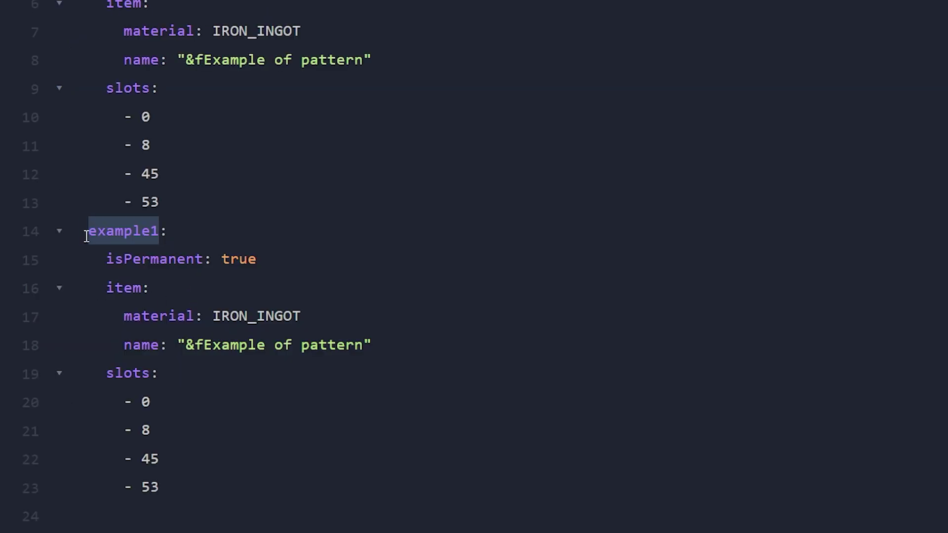
text(test)
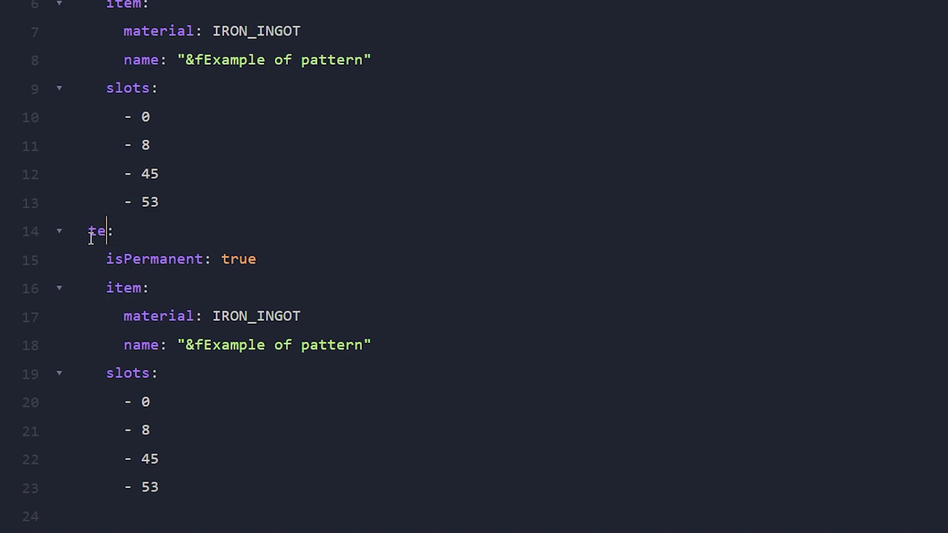
key(Down)
key(Down)
key(Down)
key(End)
drag(213, 316, 301, 317)
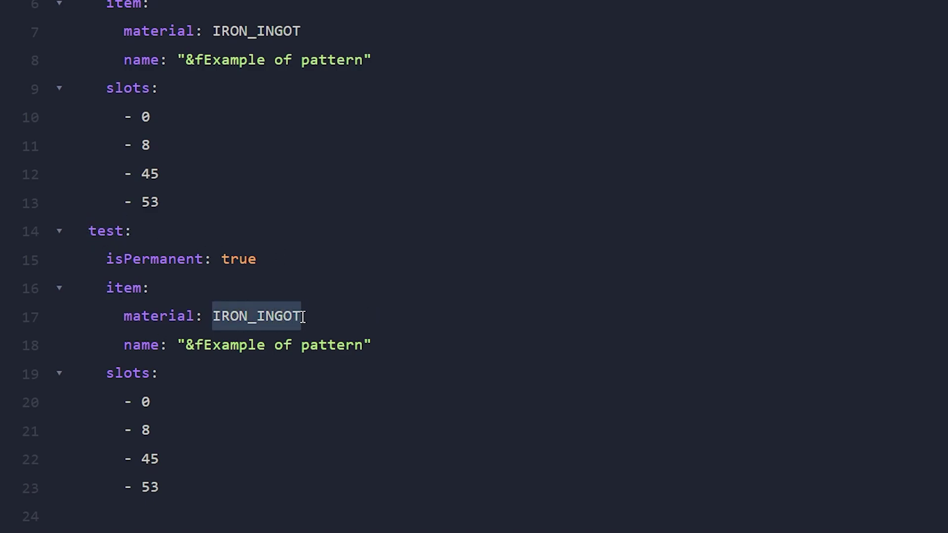
text(DIAMOND)
drag(364, 345, 190, 353)
text(&6Testing)
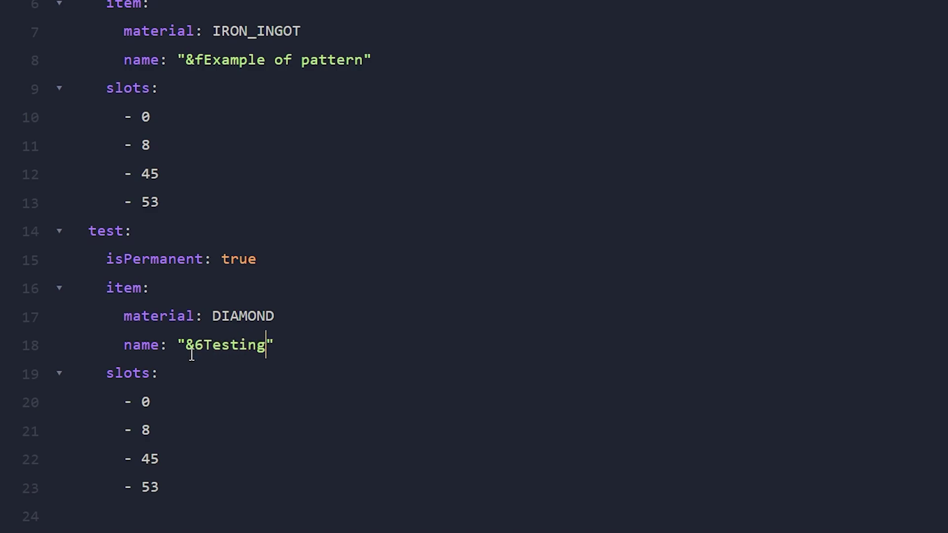
Change the test item's slots to 1, 9, 46 and 52 and save the file.
triple_click(184, 406)
click(206, 407)
double_click(146, 401)
text(1)
double_click(151, 431)
text(9)
drag(150, 459, 159, 487)
text(6)
text(2)
key(Up)
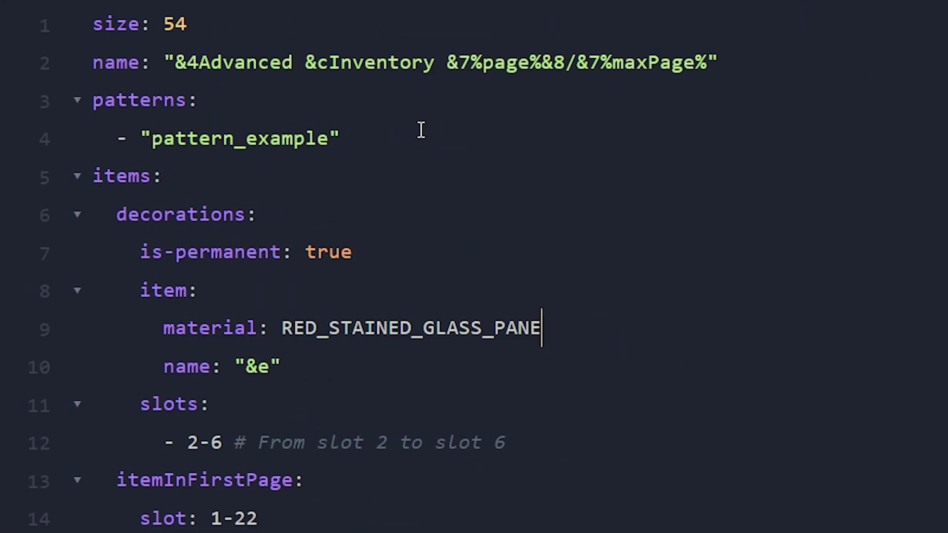
click(417, 130)
key(shift+Up)
key(shift+Home)
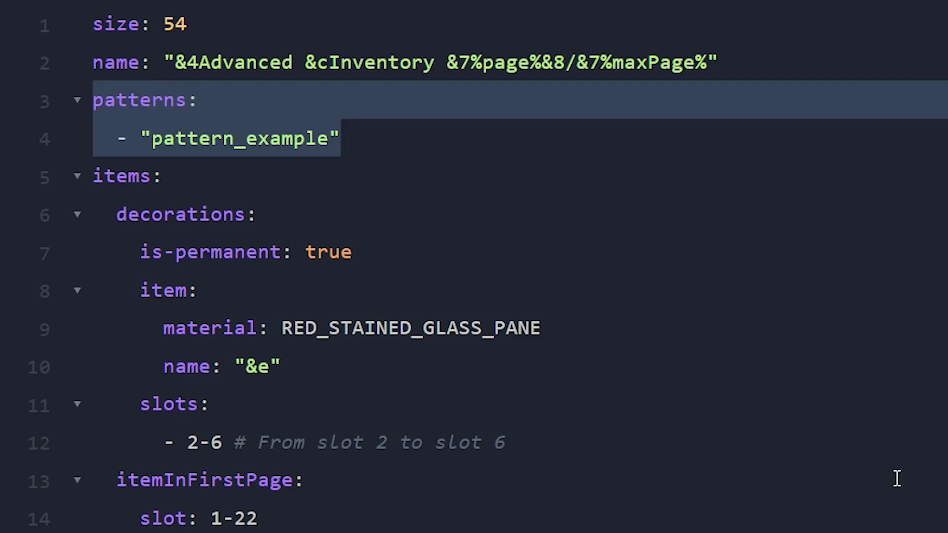
click(188, 139)
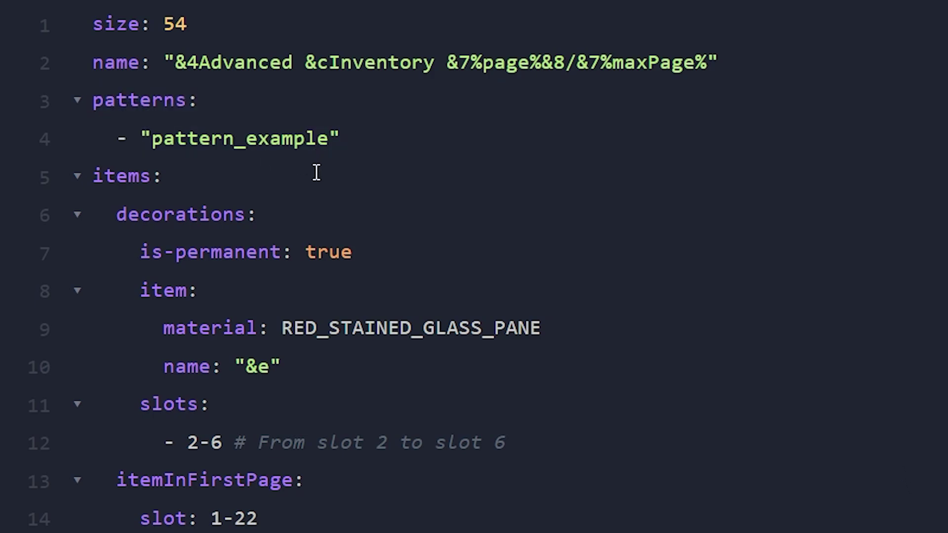
drag(221, 92, 74, 91)
triple_click(266, 152)
drag(384, 144, 140, 130)
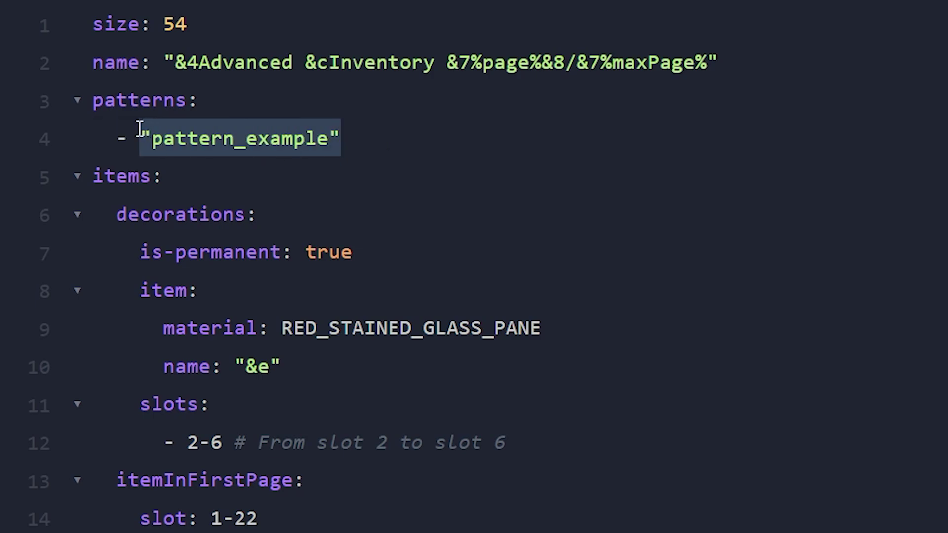
click(328, 144)
drag(326, 140, 166, 138)
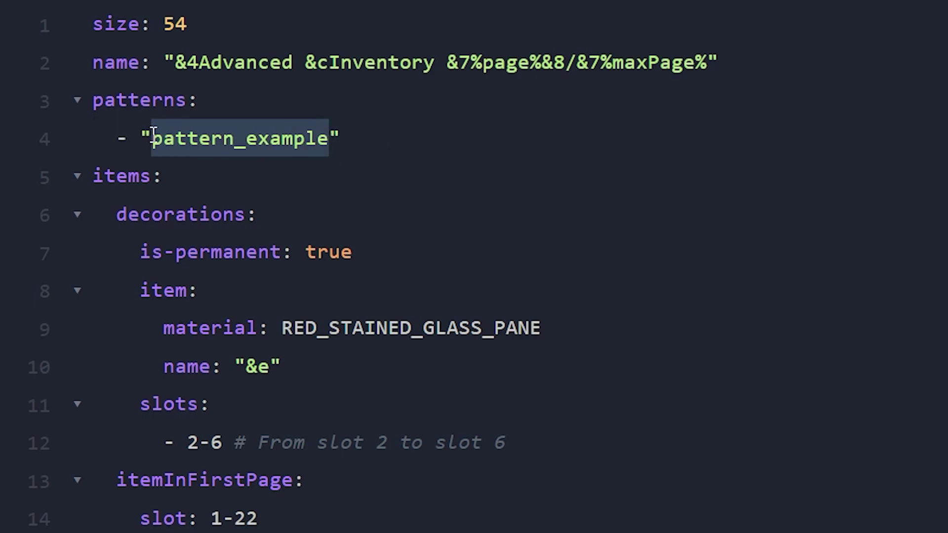
click(367, 140)
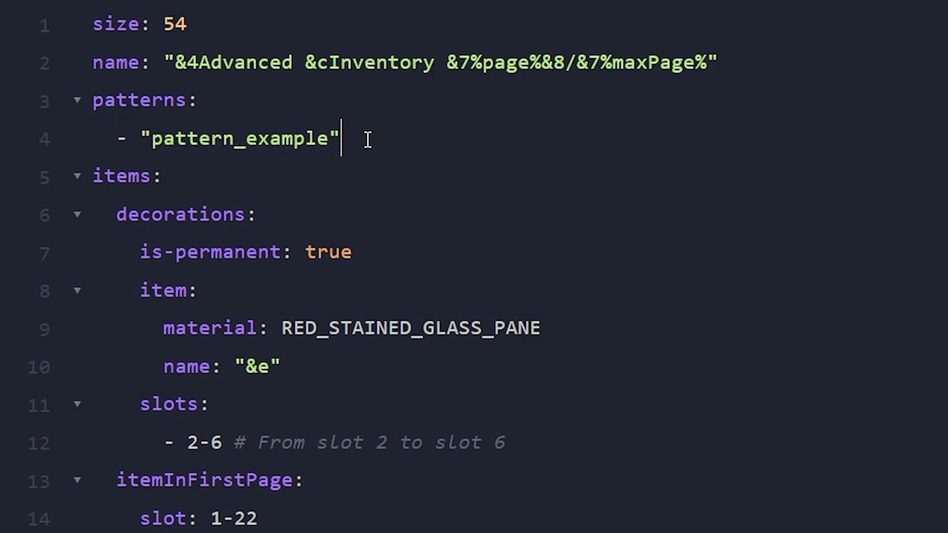
key(shift+Home)
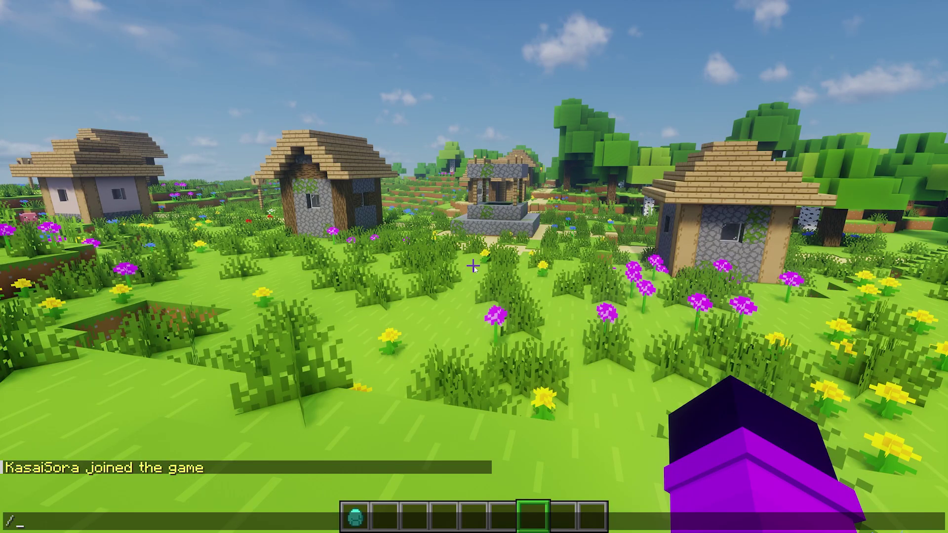
Run /punish against a player with the Tab-completed reason 'other'.
text(punish KasaiSora)
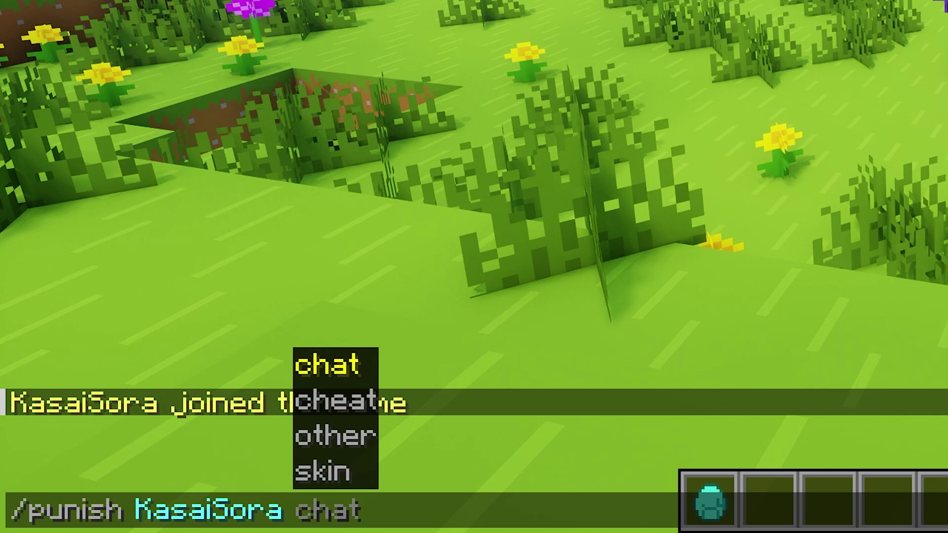
key(Tab)
key(Tab)
key(Tab)
key(Return)
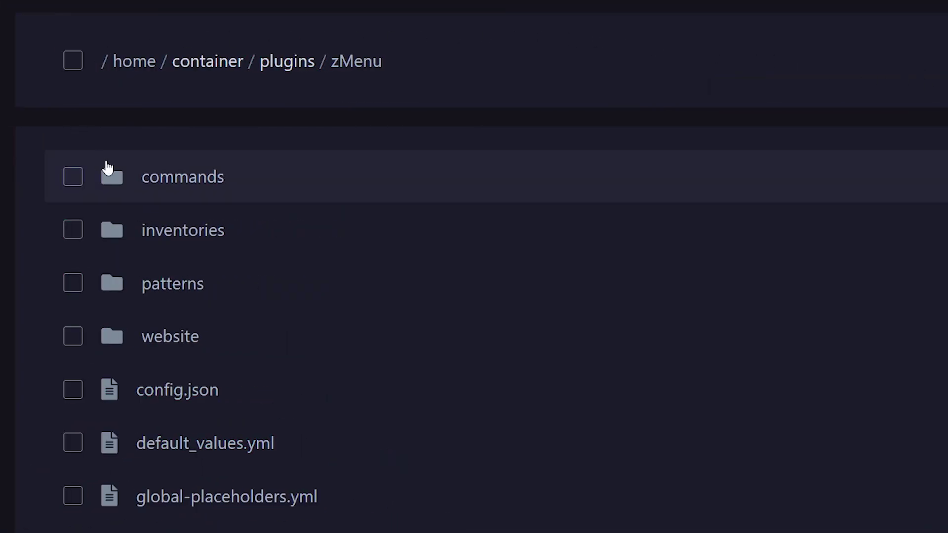
Open punish.yml from the commands > punish folder in the file manager.
click(191, 180)
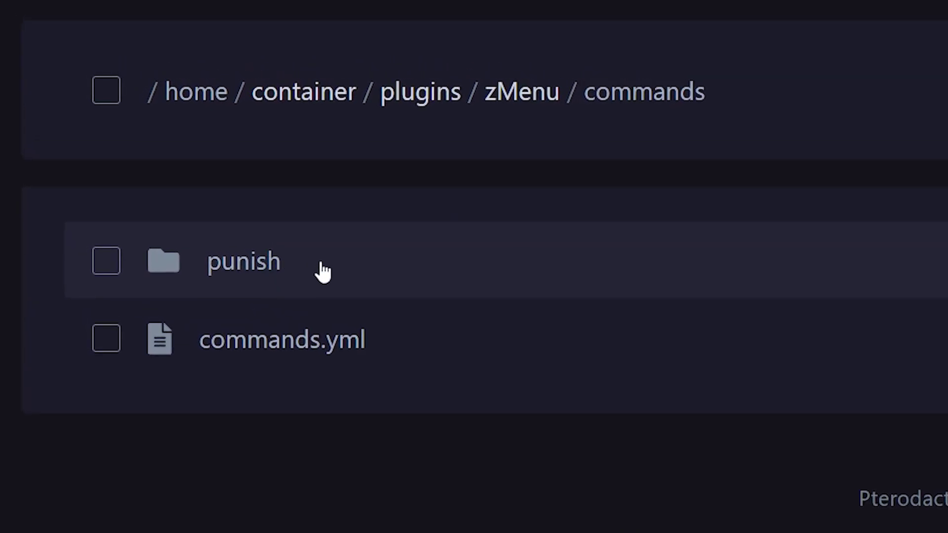
click(282, 273)
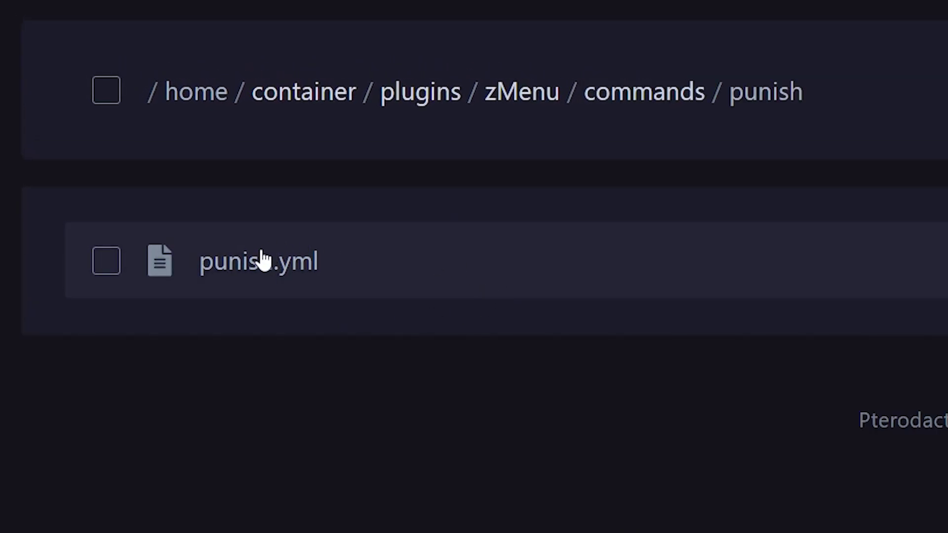
click(269, 281)
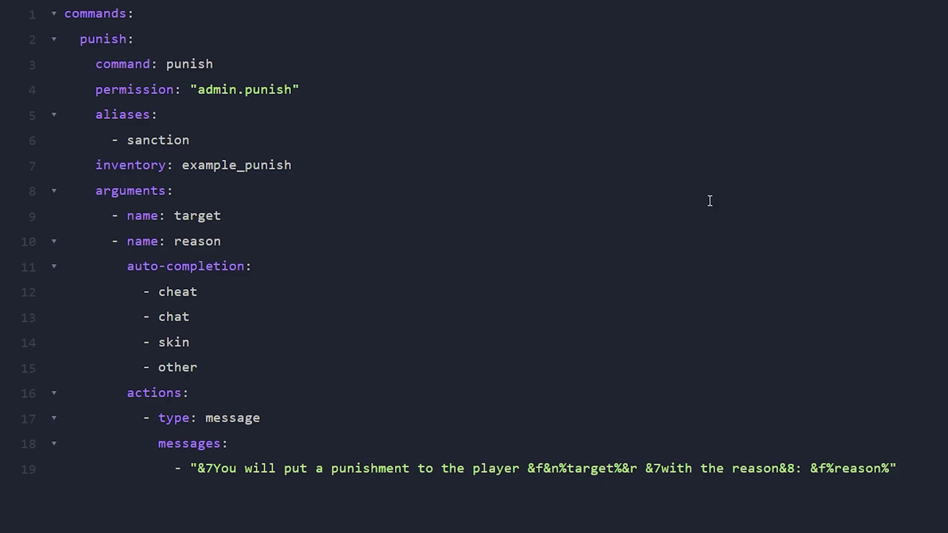
Highlight the punish command name, the admin.punish permission and the inventory key.
click(480, 64)
drag(169, 64, 226, 64)
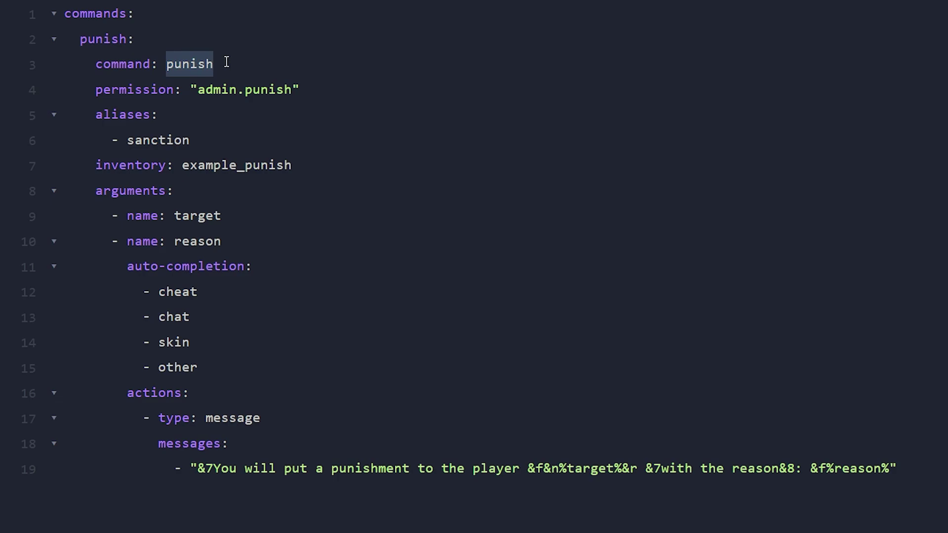
click(229, 69)
drag(191, 90, 307, 85)
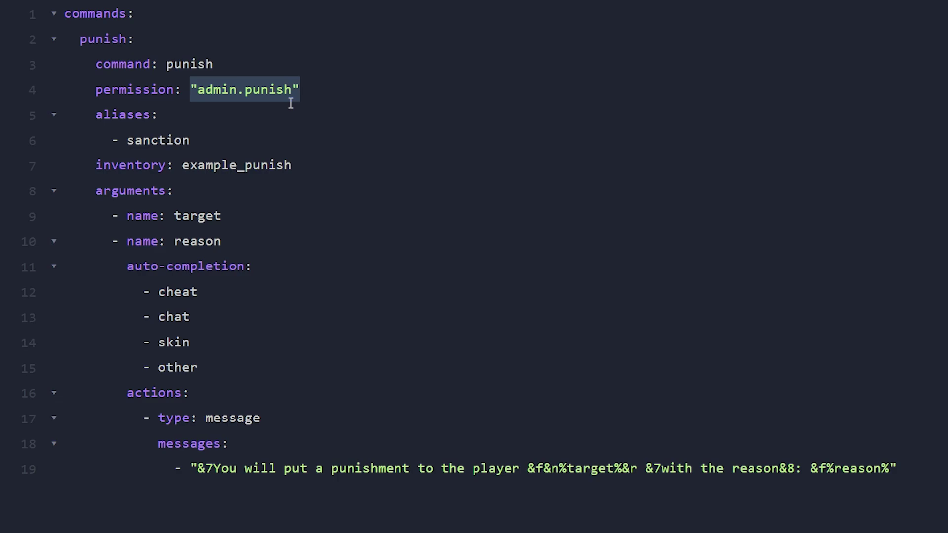
click(177, 165)
drag(97, 164, 168, 164)
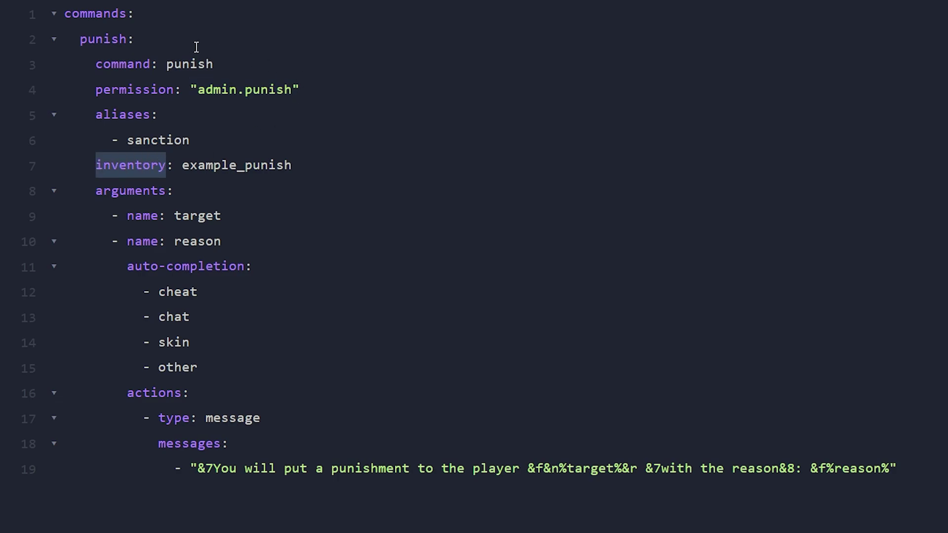
click(111, 192)
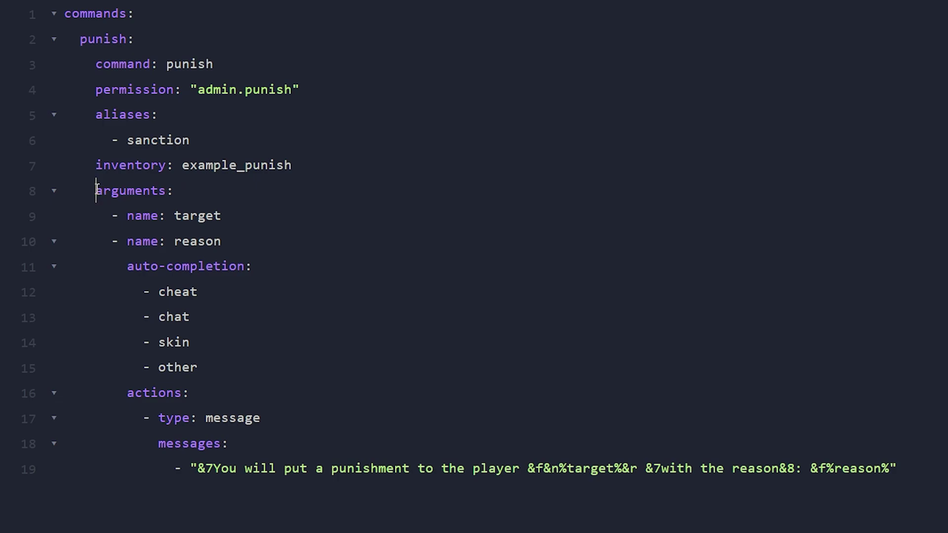
Highlight the arguments, the example_punish inventory, the target and reason arguments and the four reason suggestions.
drag(97, 191, 170, 241)
click(175, 230)
drag(313, 165, 75, 170)
click(194, 195)
drag(223, 215, 223, 242)
click(223, 242)
drag(119, 266, 261, 267)
drag(230, 359, 58, 286)
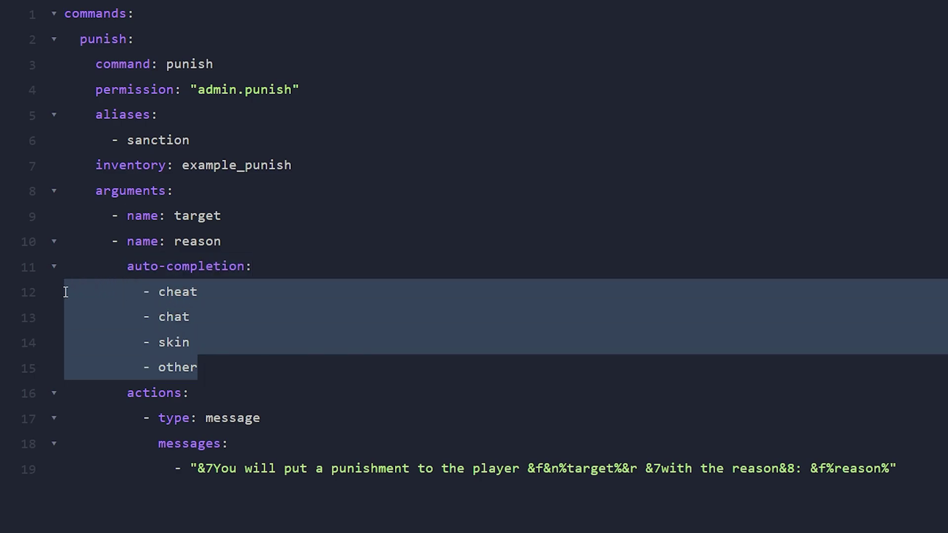